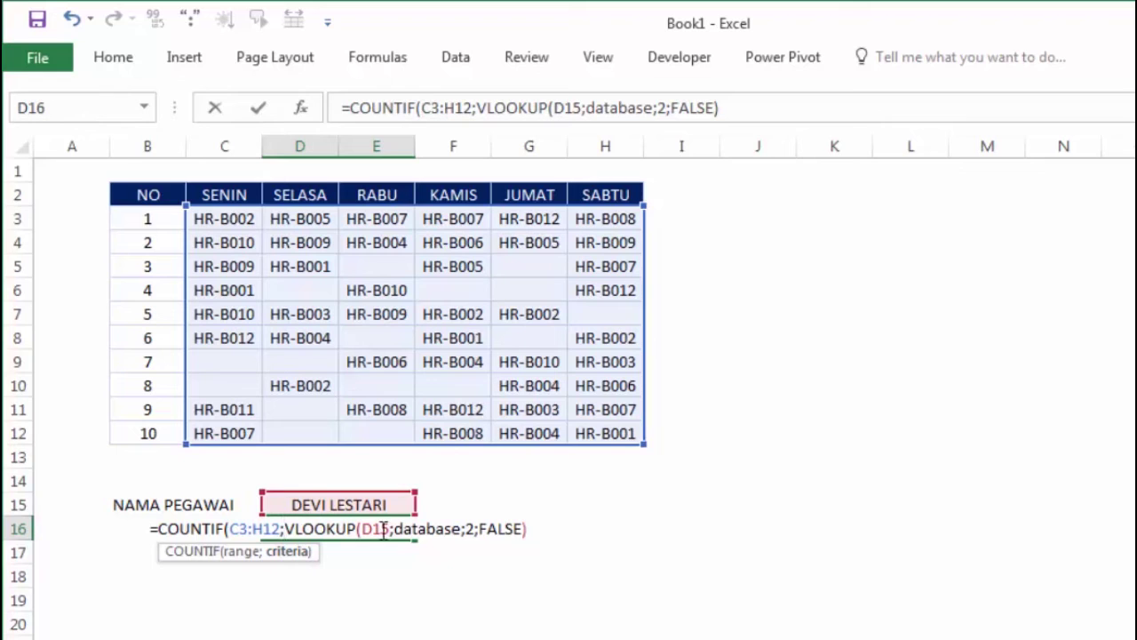
Commit D16's COUNTIF/VLOOKUP formula and accept Excel's added parenthesis, returning 4 attendances
{"action": "key", "text": "Return"}
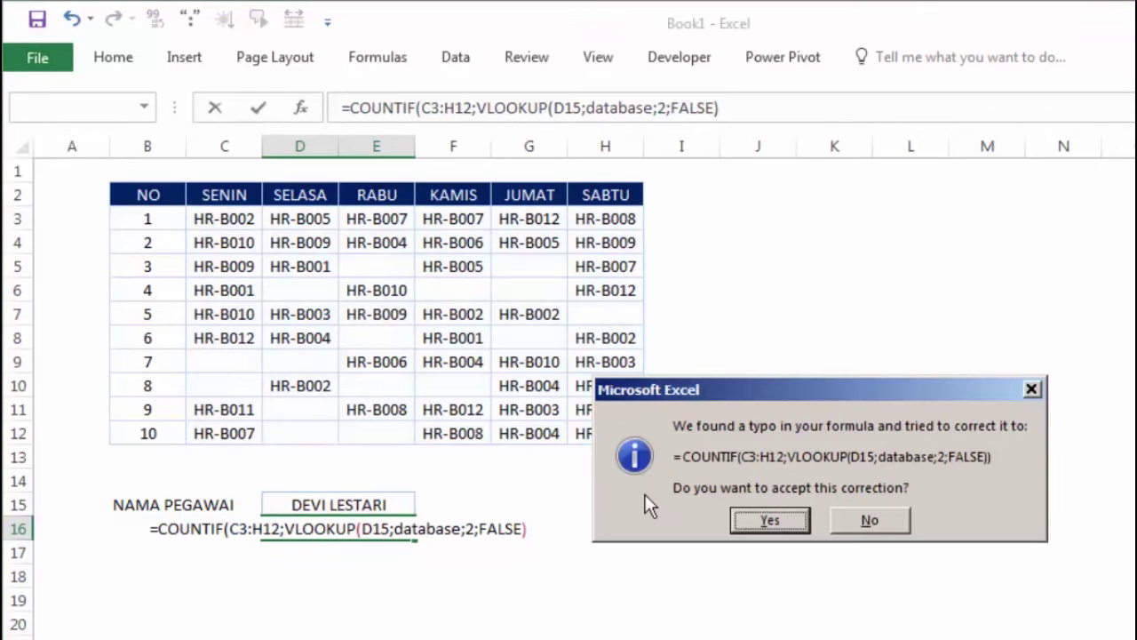
{"action": "left_click_drag", "start_coordinate": [809, 338], "coordinate": [782, 485]}
{"action": "left_click", "coordinate": [751, 601]}
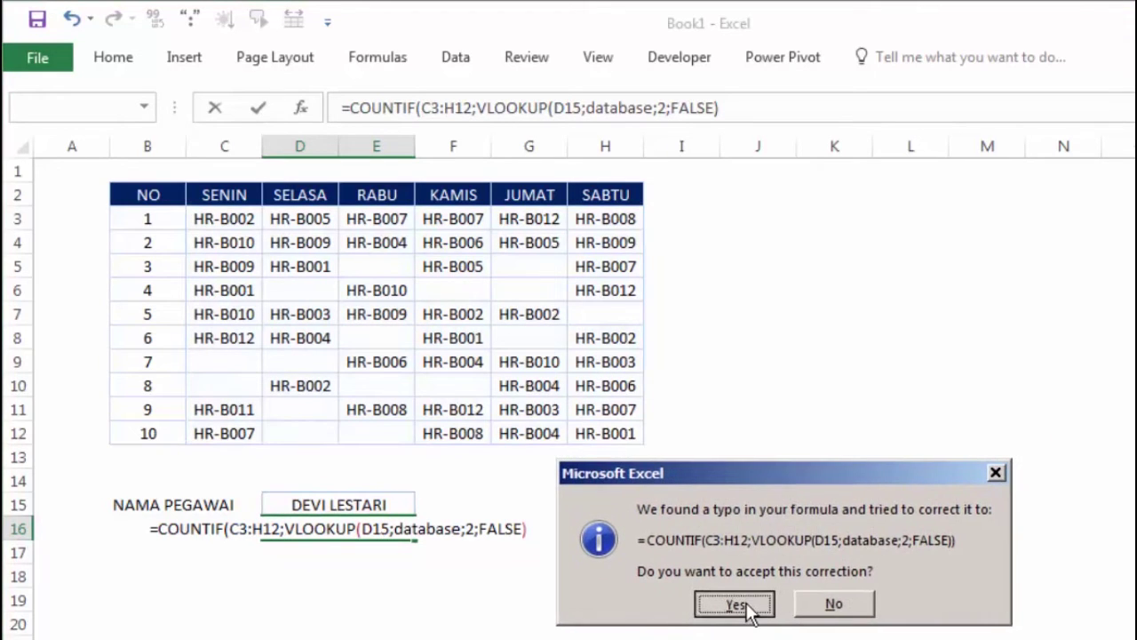
{"action": "left_click", "coordinate": [730, 531]}
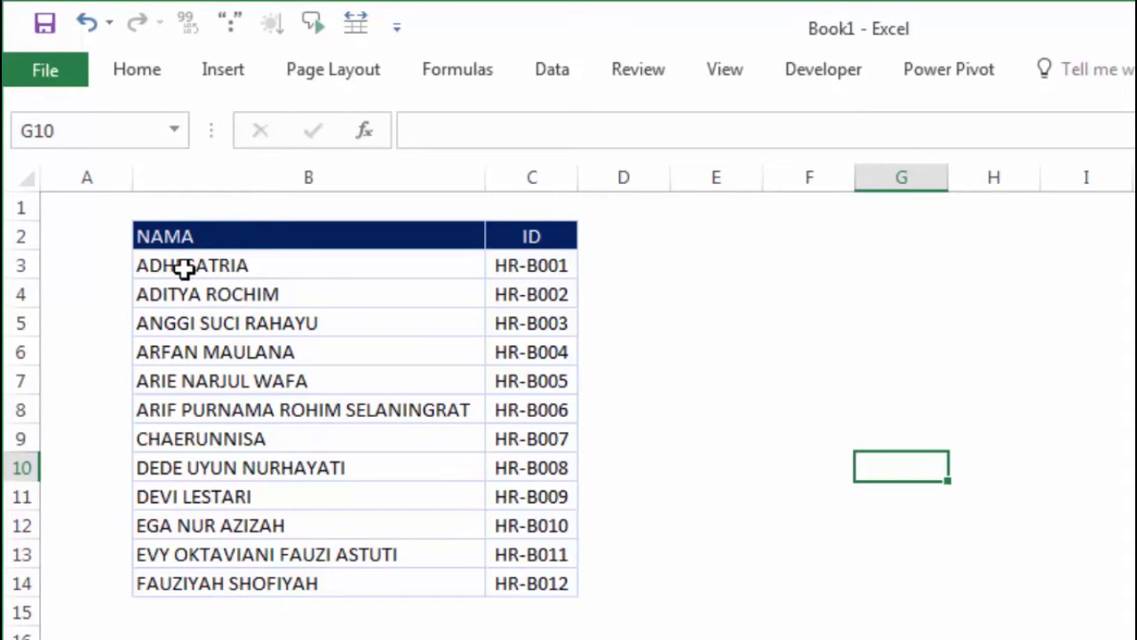
Review the name/ID table, then the attendance sheet's NAMA PEGAWAI (D15) and JUMLAH HADIR (D16) cells
{"action": "mouse_move", "coordinate": [191, 235]}
{"action": "left_mouse_down"}
{"action": "mouse_move", "coordinate": [639, 613]}
{"action": "mouse_move", "coordinate": [560, 614]}
{"action": "left_mouse_up"}
{"action": "left_click", "coordinate": [531, 638]}
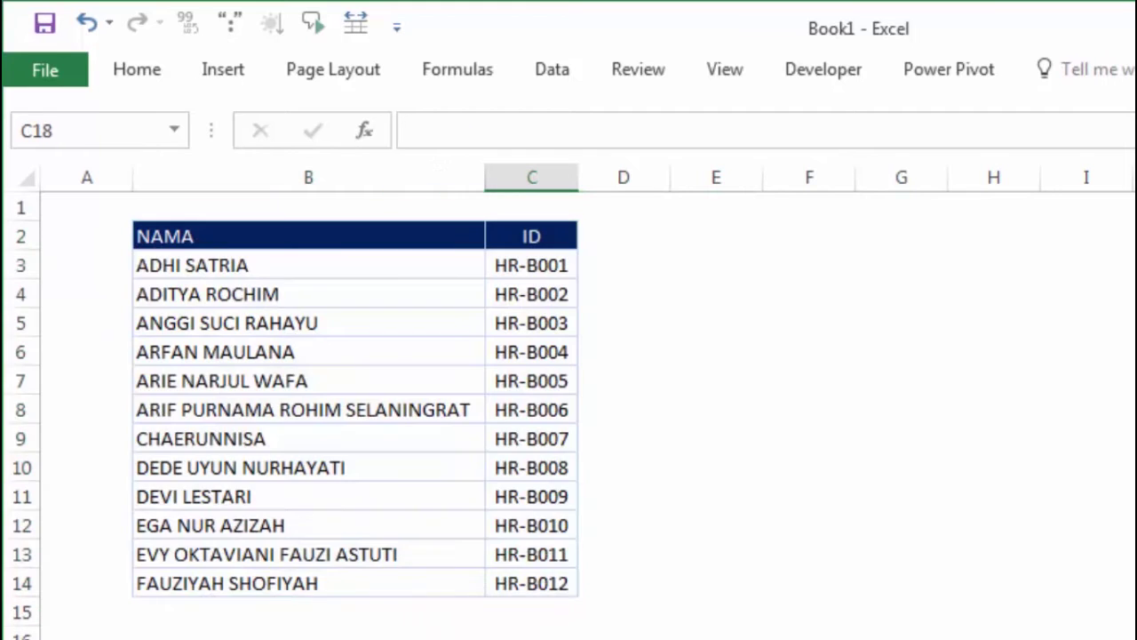
{"action": "key", "text": "ctrl+Page_Down"}
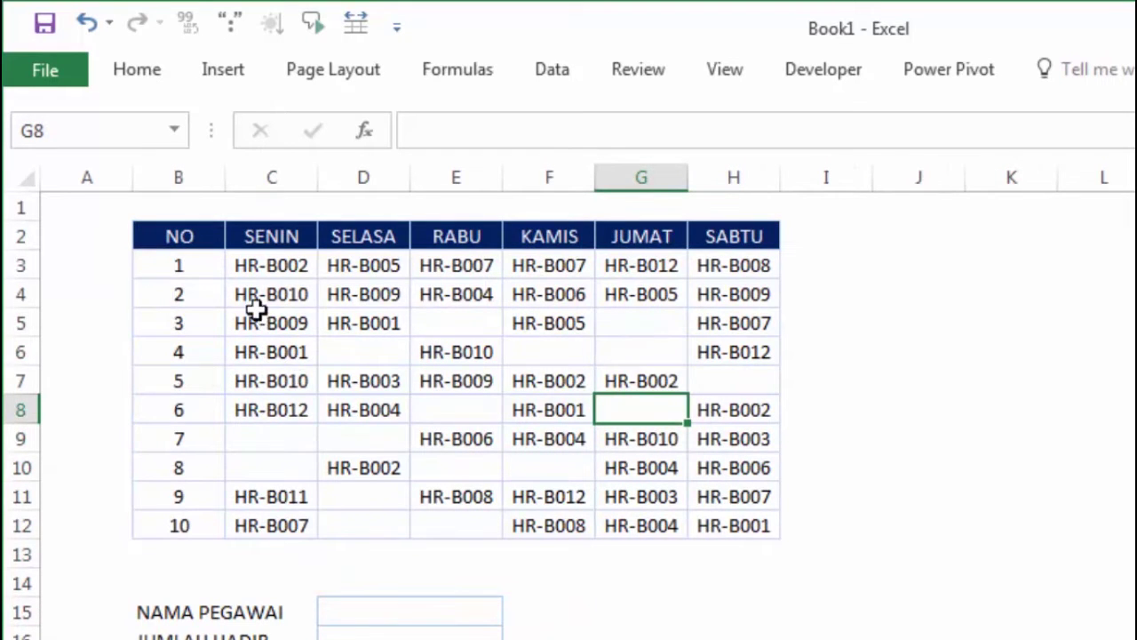
{"action": "left_click", "coordinate": [622, 571]}
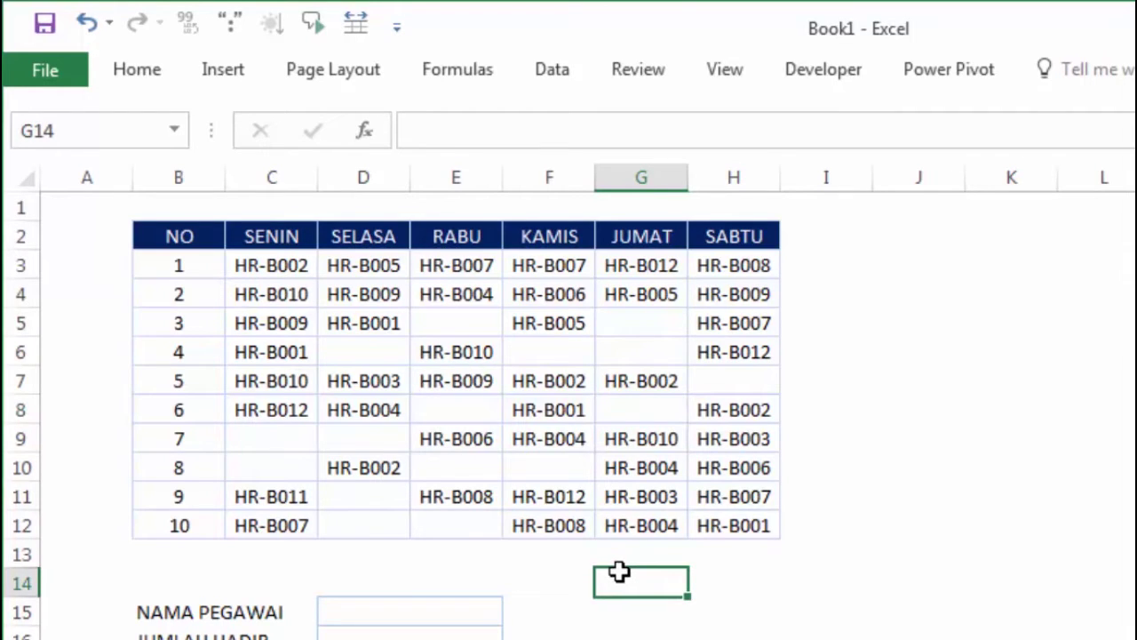
{"action": "left_click", "coordinate": [351, 611]}
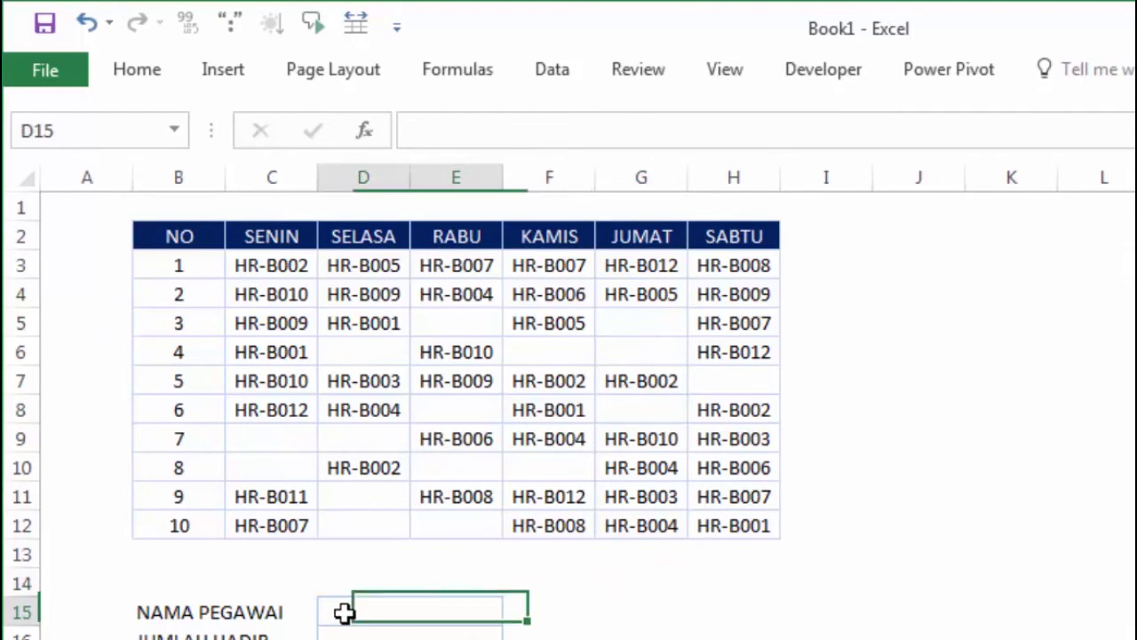
{"action": "left_click", "coordinate": [177, 635]}
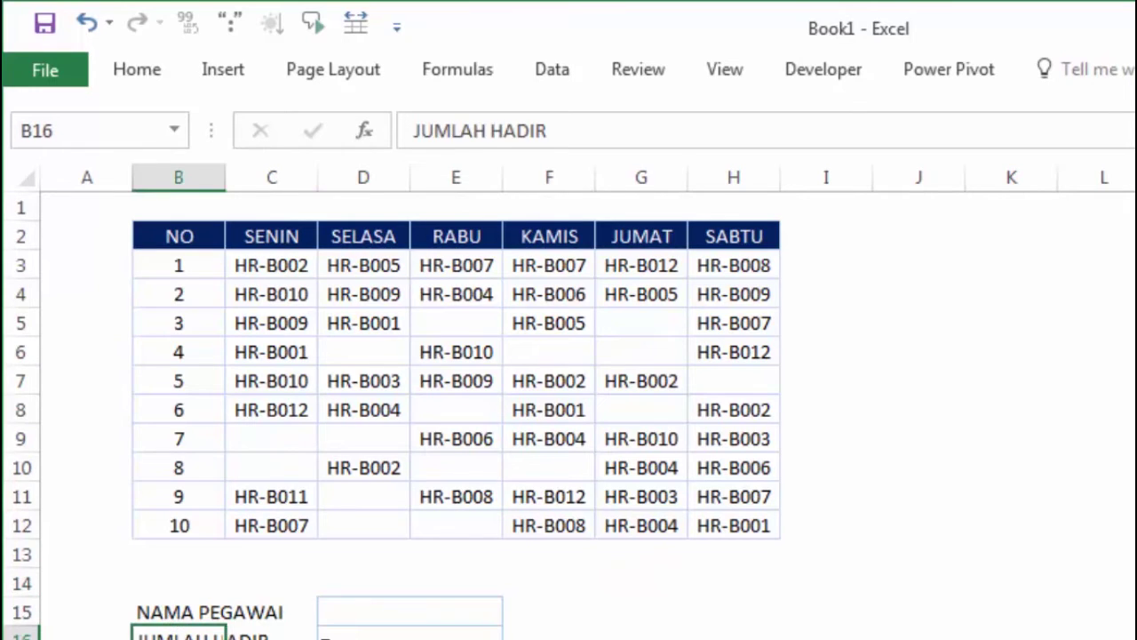
{"action": "left_click", "coordinate": [325, 635]}
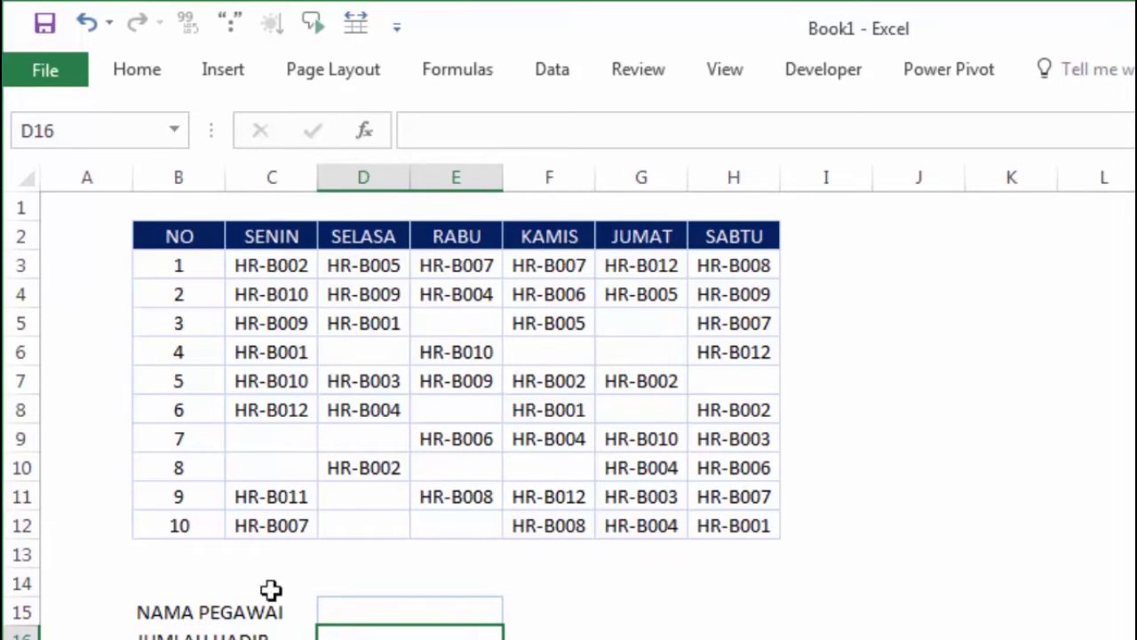
Review the attendance IDs in C3:H12 and the employee names in column B, then select D15
{"action": "mouse_move", "coordinate": [182, 266]}
{"action": "left_mouse_down"}
{"action": "mouse_move", "coordinate": [612, 352]}
{"action": "mouse_move", "coordinate": [761, 531]}
{"action": "left_mouse_up"}
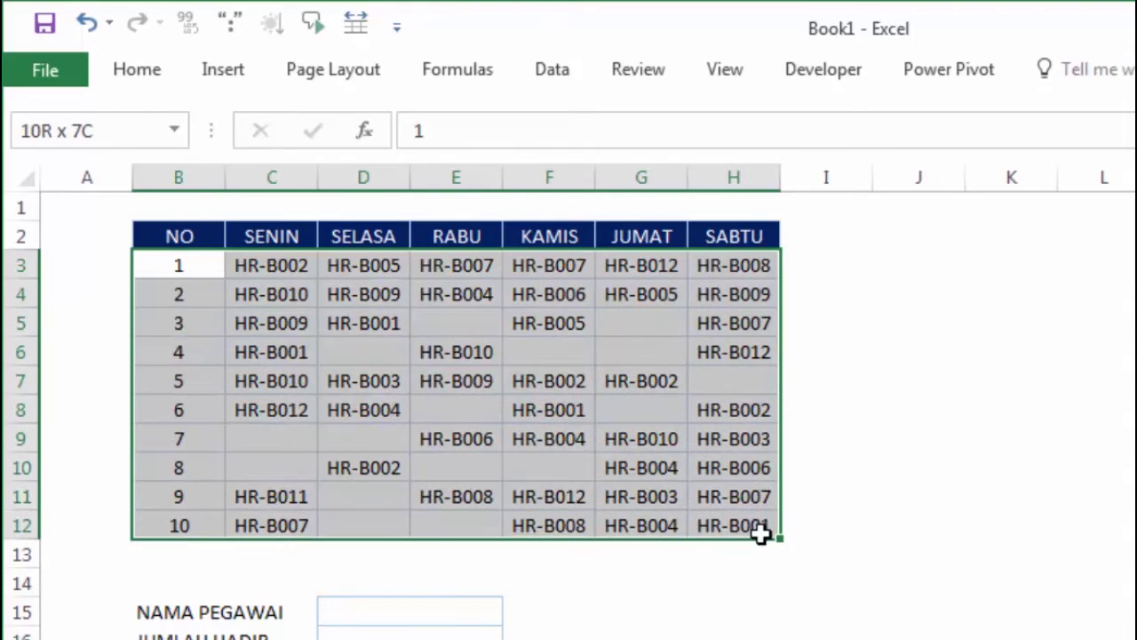
{"action": "left_click", "coordinate": [702, 633]}
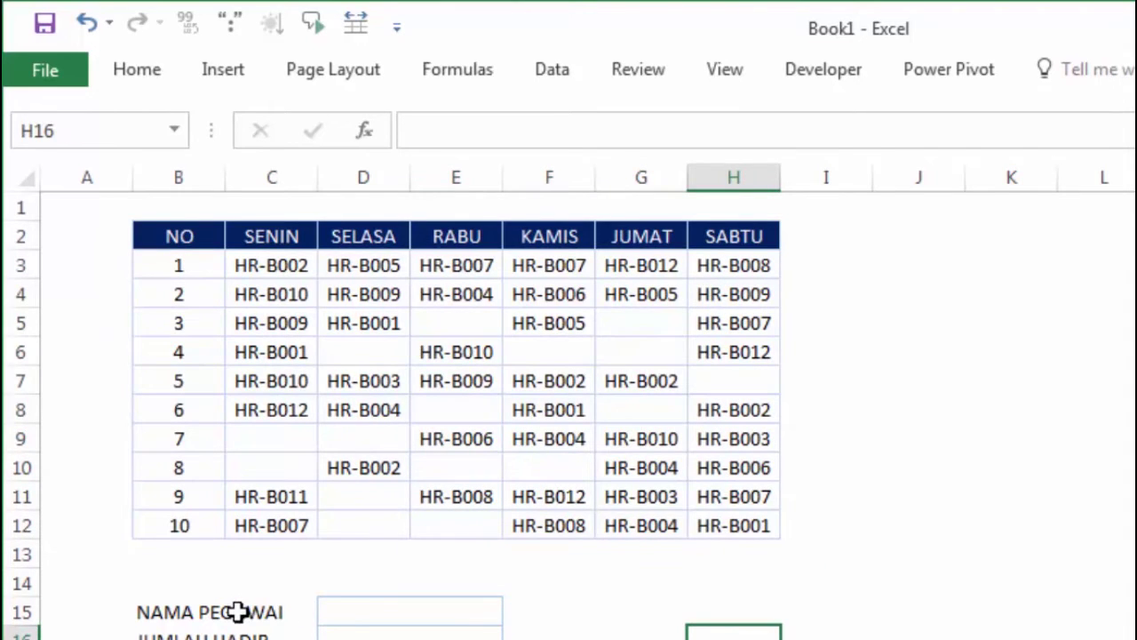
{"action": "left_click", "coordinate": [342, 614]}
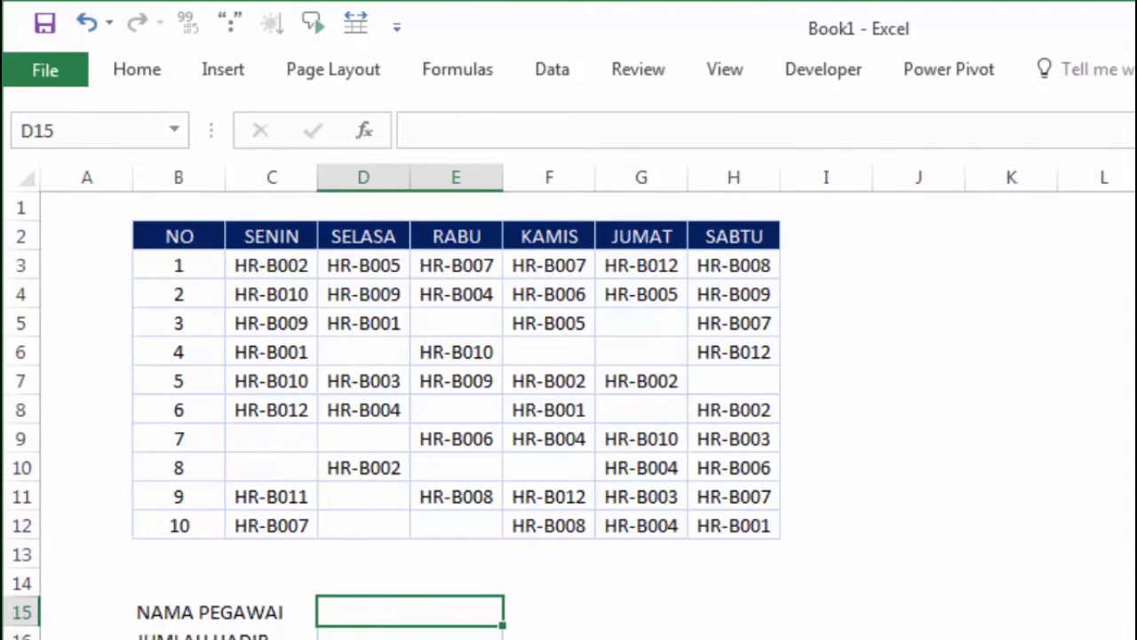
{"action": "key", "text": "ctrl+Page_Down"}
{"action": "left_click_drag", "start_coordinate": [255, 264], "coordinate": [293, 583]}
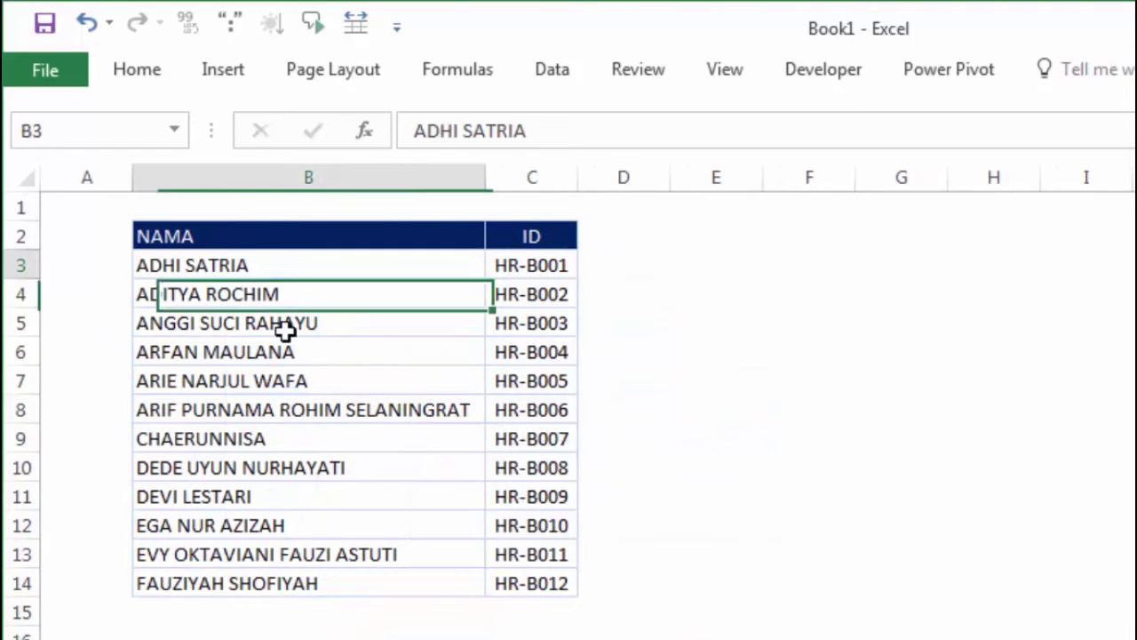
{"action": "key", "text": "ctrl+Page_Up"}
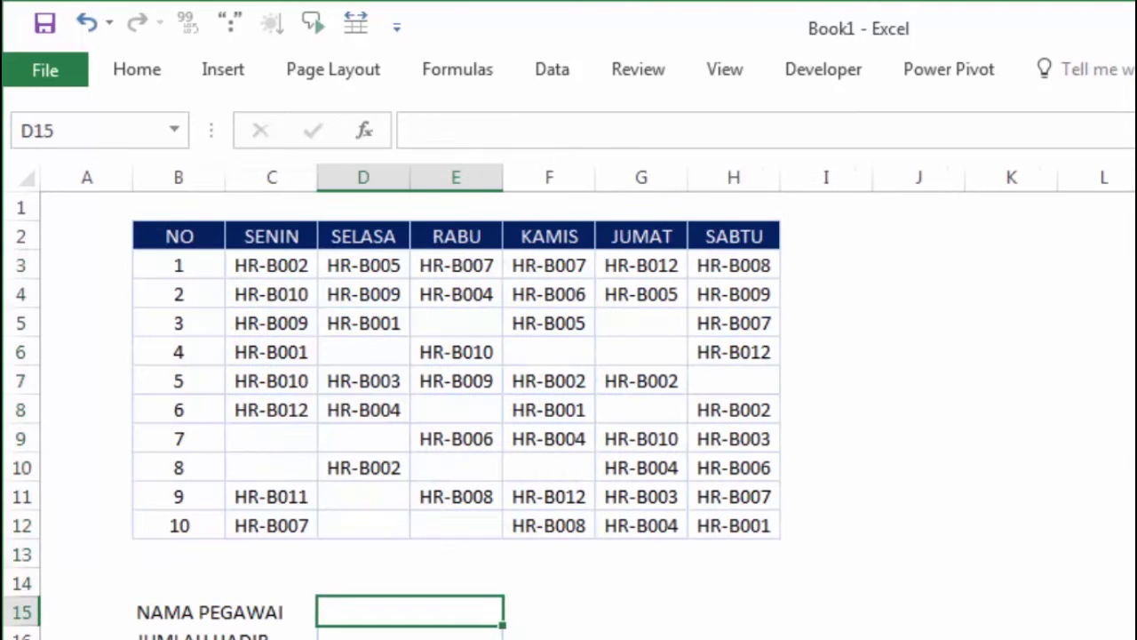
{"action": "left_click", "coordinate": [439, 619]}
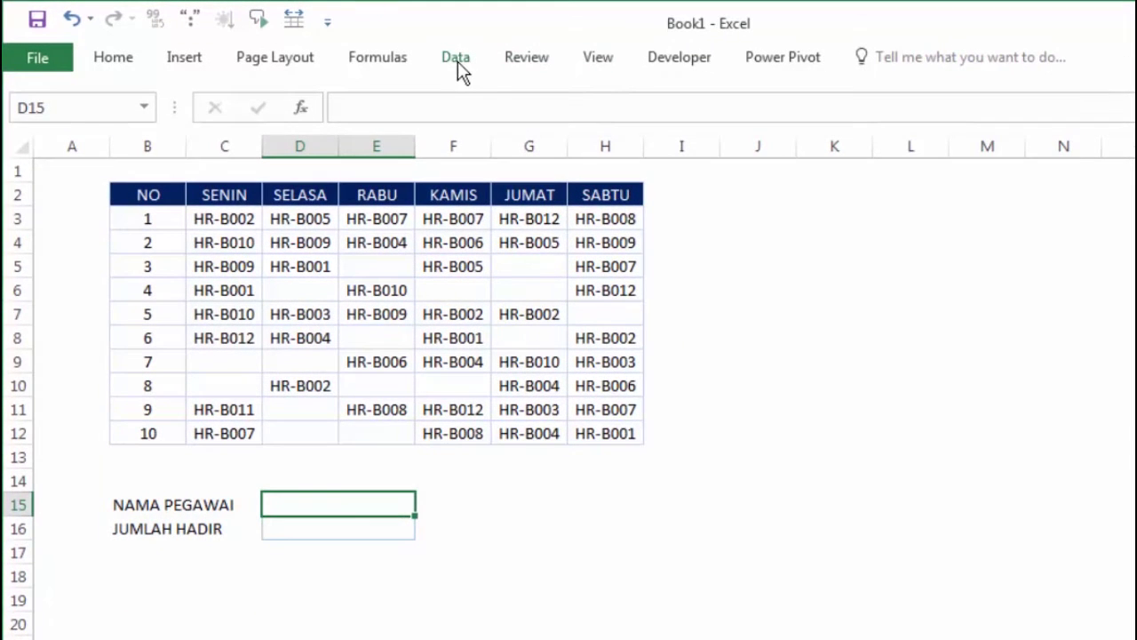
Give D15 a List data validation with source =Sheet1!$B$3:$B$14
{"action": "left_click", "coordinate": [458, 61]}
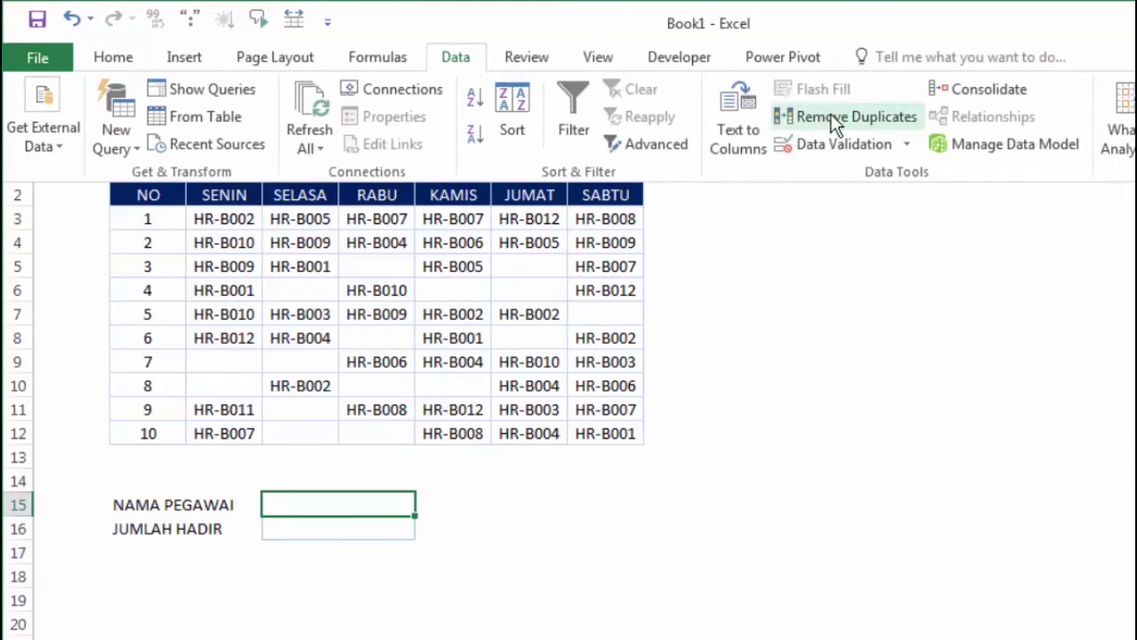
{"action": "left_click", "coordinate": [835, 146]}
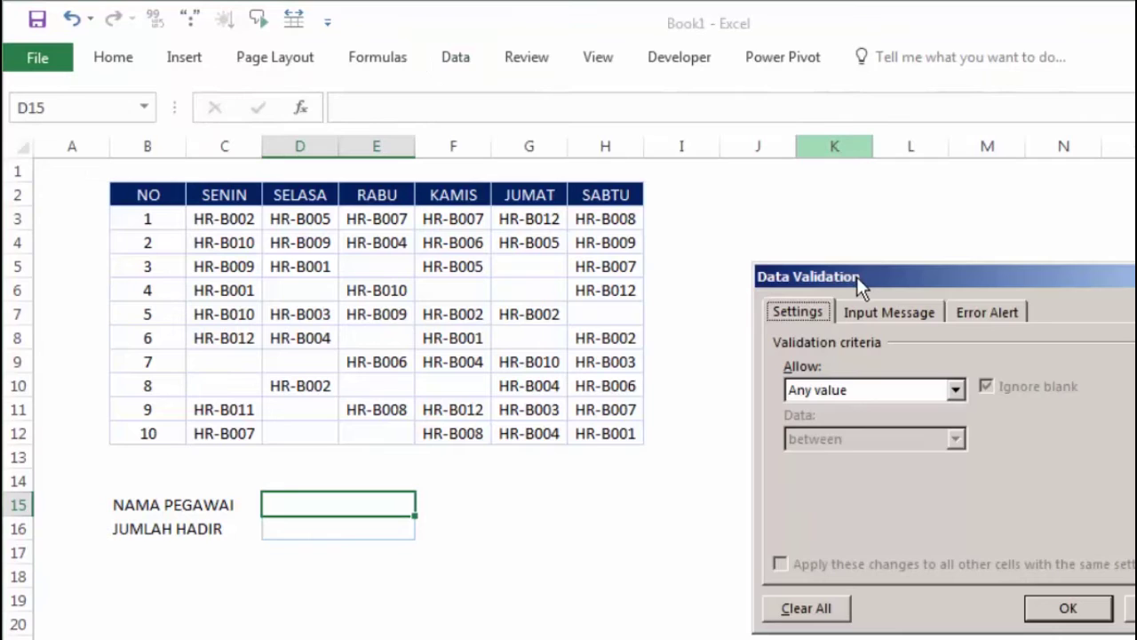
{"action": "left_click_drag", "start_coordinate": [857, 277], "coordinate": [764, 196]}
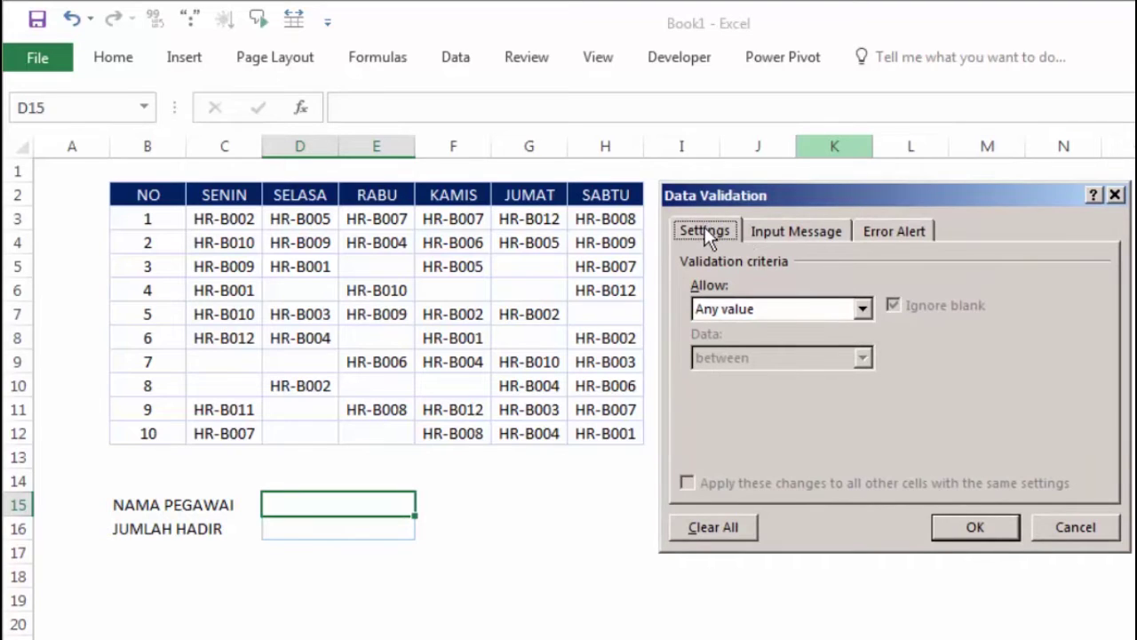
{"action": "left_click", "coordinate": [715, 308]}
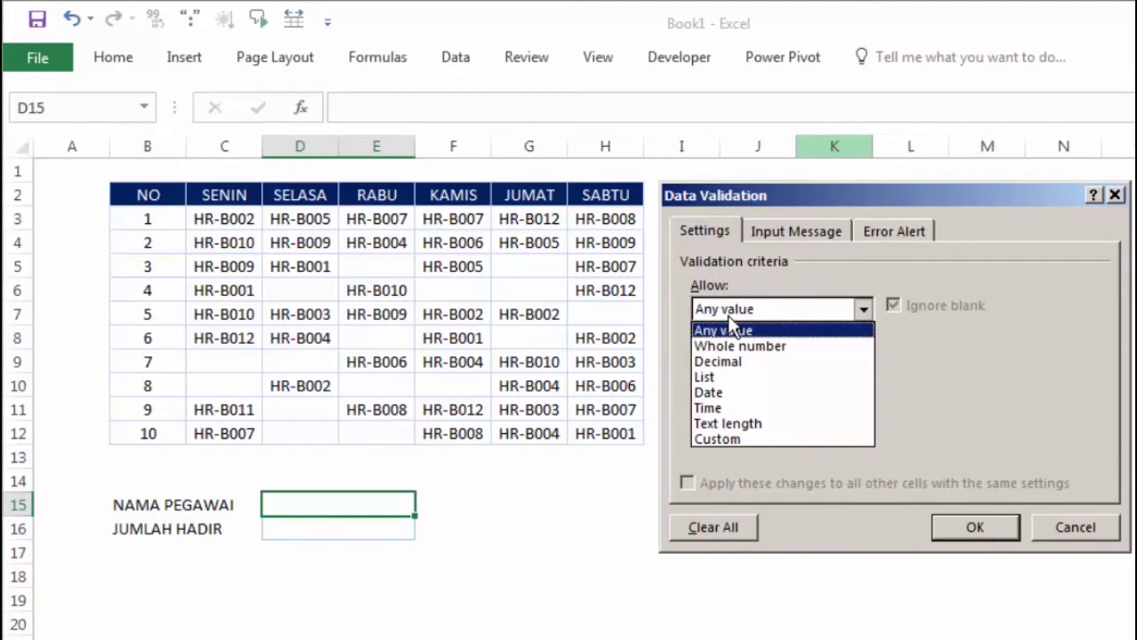
{"action": "left_click", "coordinate": [722, 381]}
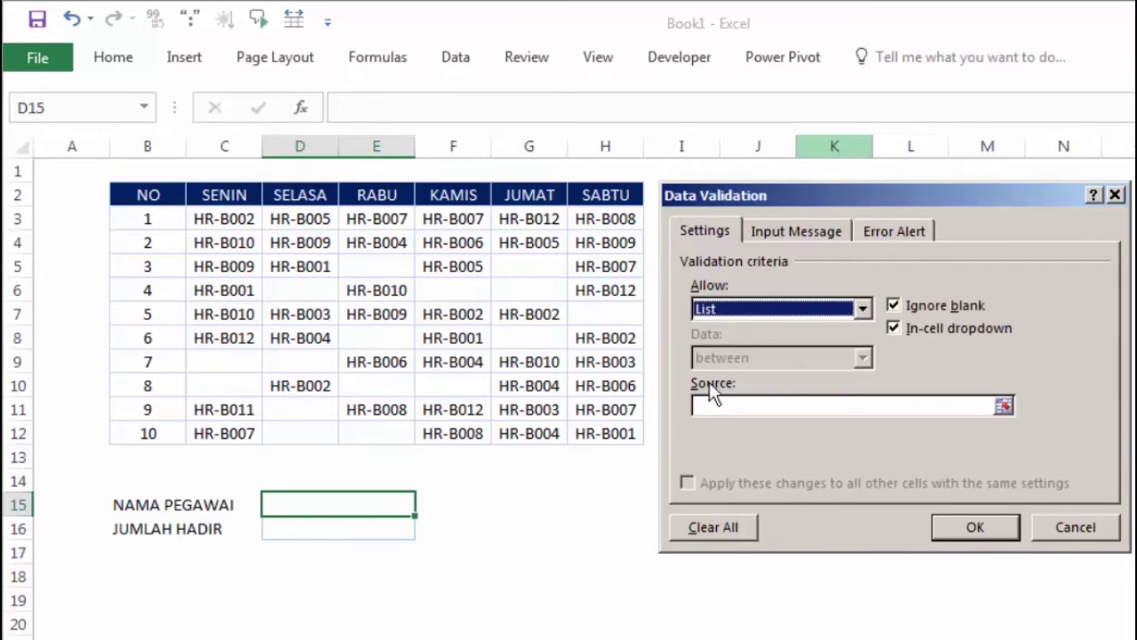
{"action": "left_click", "coordinate": [714, 405]}
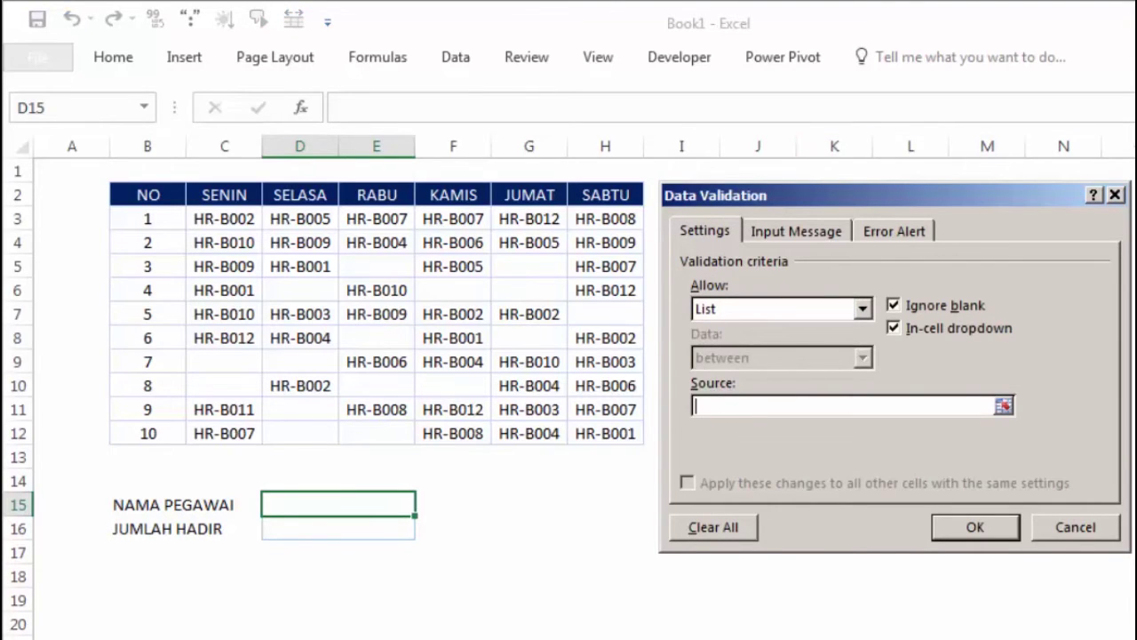
{"action": "key", "text": "ctrl+Page_Up"}
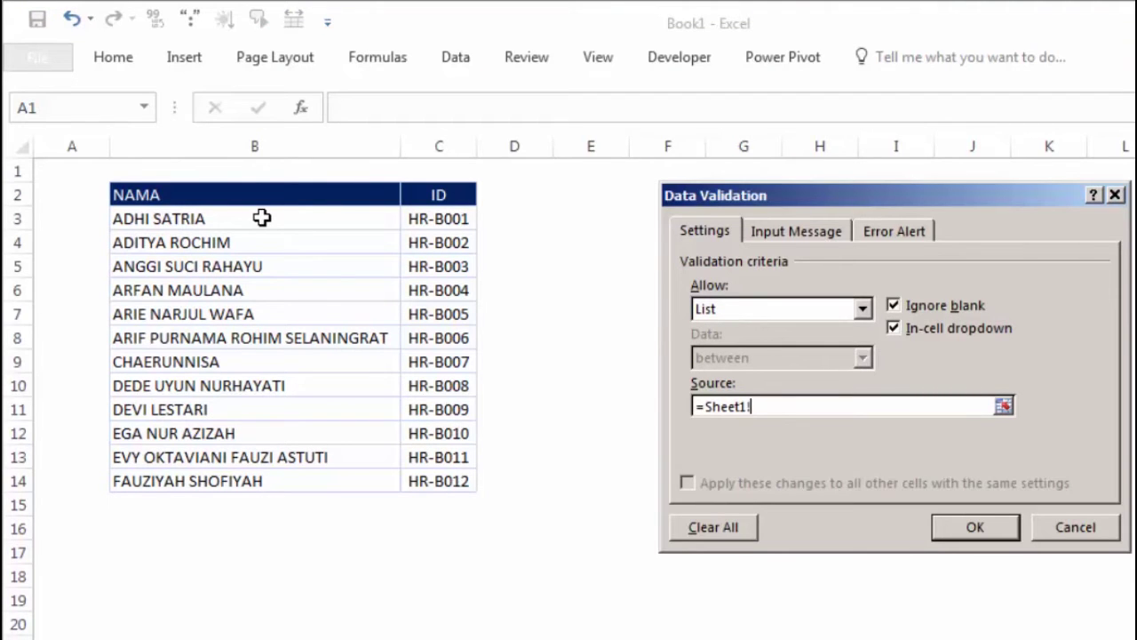
{"action": "left_click_drag", "start_coordinate": [262, 218], "coordinate": [263, 481]}
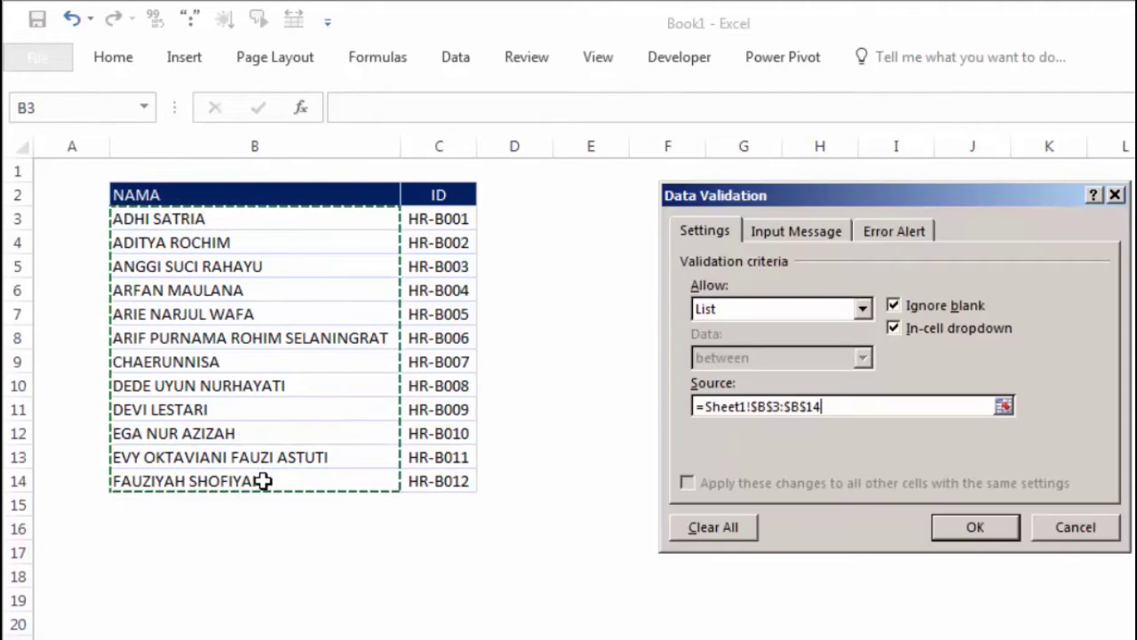
{"action": "left_click", "coordinate": [981, 536]}
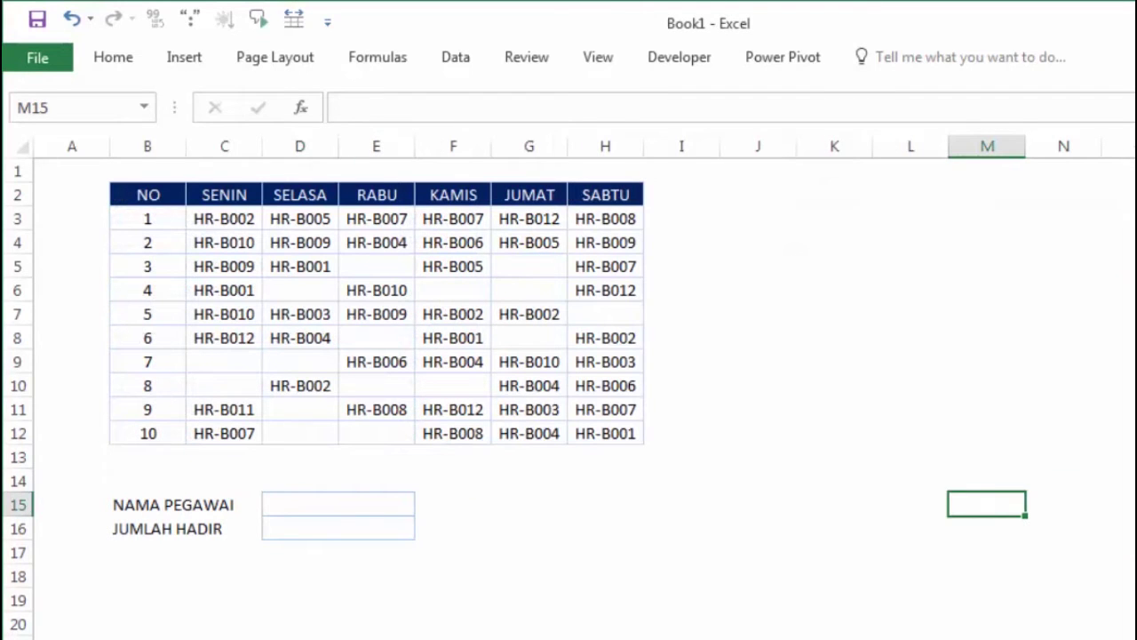
Pick an employee name from D15's new dropdown list, then select D16
{"action": "left_click", "coordinate": [350, 501]}
{"action": "left_click", "coordinate": [426, 505]}
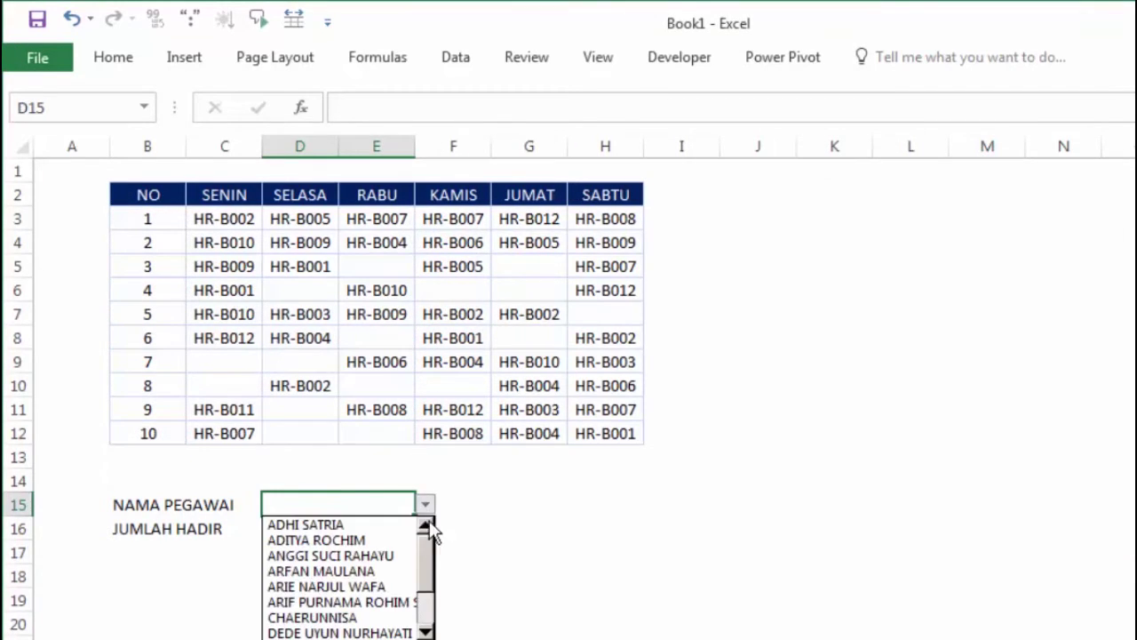
{"action": "scroll", "coordinate": [426, 575], "scroll_direction": "down", "scroll_amount": 2}
{"action": "scroll", "coordinate": [432, 546], "scroll_direction": "up", "scroll_amount": 2}
{"action": "scroll", "coordinate": [431, 559], "scroll_direction": "down", "scroll_amount": 4}
{"action": "scroll", "coordinate": [431, 536], "scroll_direction": "up", "scroll_amount": 4}
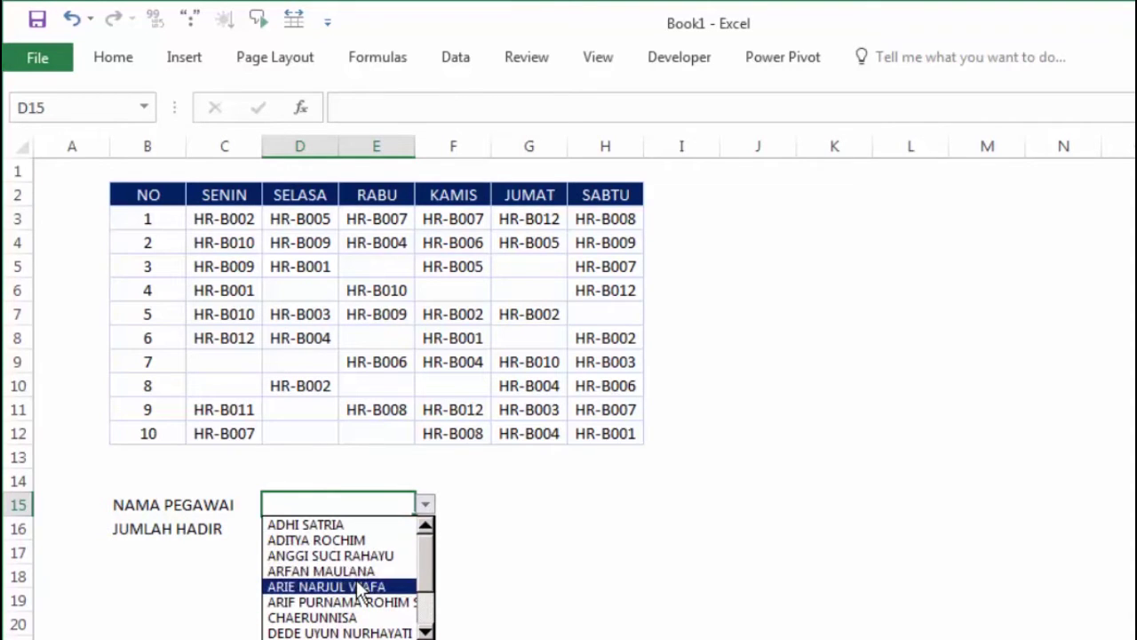
{"action": "left_click", "coordinate": [374, 571]}
{"action": "left_click", "coordinate": [402, 558]}
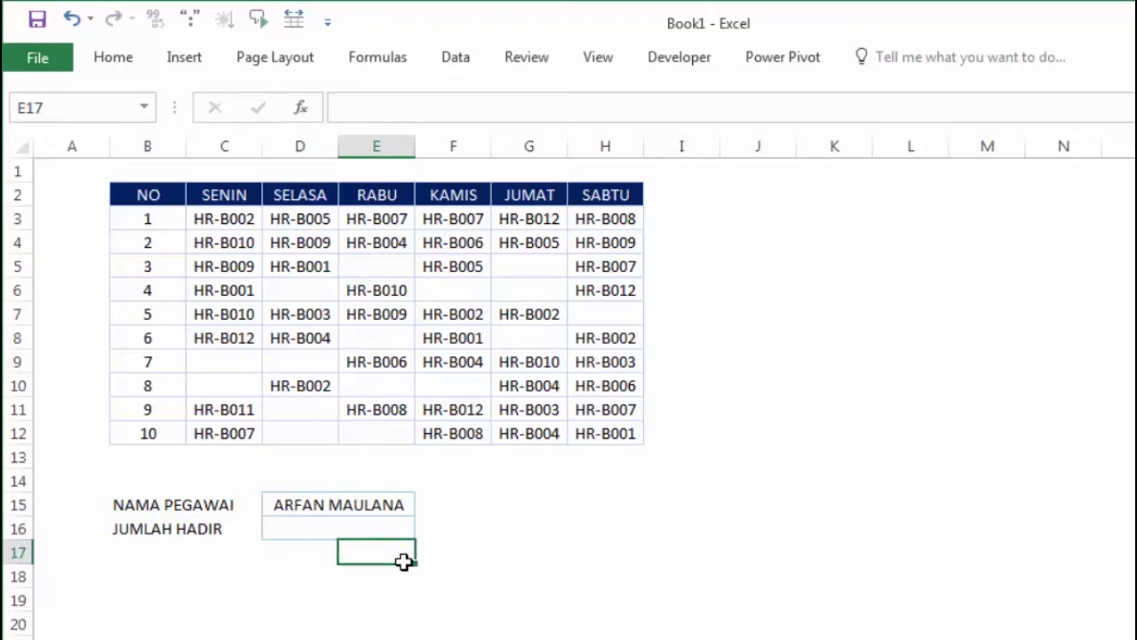
{"action": "left_click", "coordinate": [348, 532]}
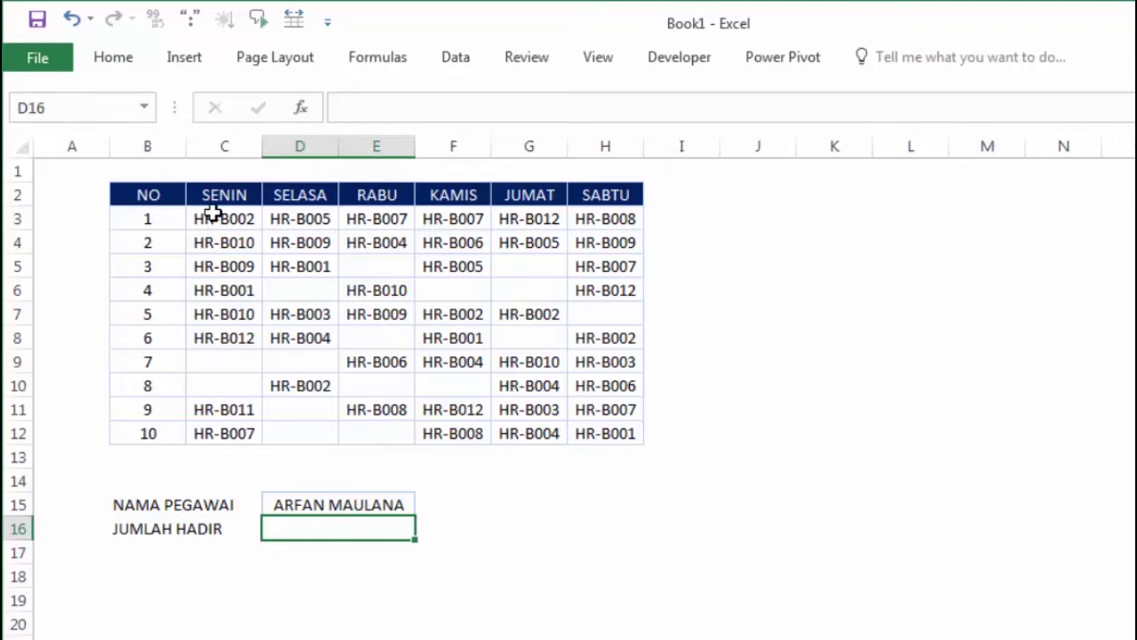
Select the name-and-ID list B3:C14 and name it database in the Name Box
{"action": "mouse_move", "coordinate": [211, 216]}
{"action": "left_mouse_down"}
{"action": "mouse_move", "coordinate": [484, 432]}
{"action": "mouse_move", "coordinate": [533, 440]}
{"action": "left_mouse_up"}
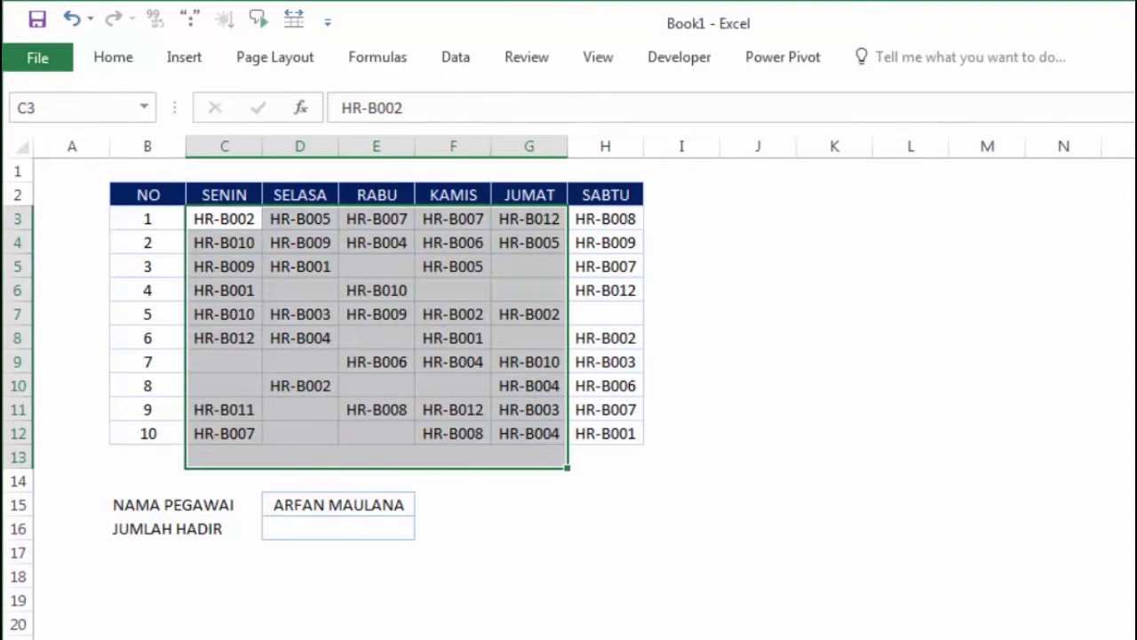
{"action": "key", "text": "ctrl+Page_Down"}
{"action": "left_click", "coordinate": [291, 216]}
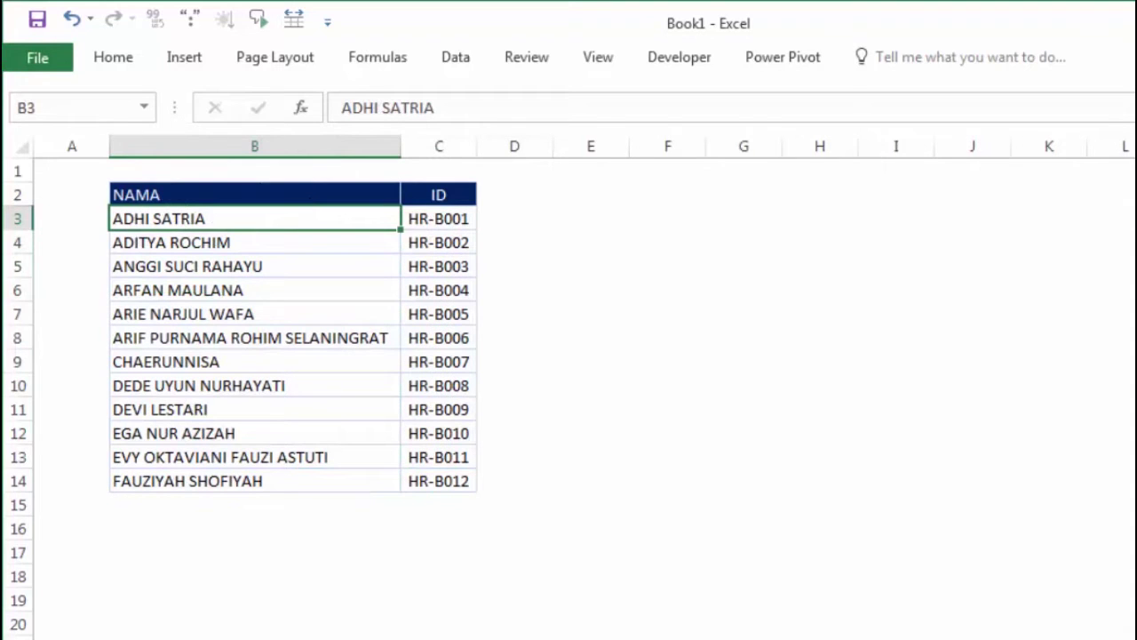
{"action": "left_click", "coordinate": [445, 213]}
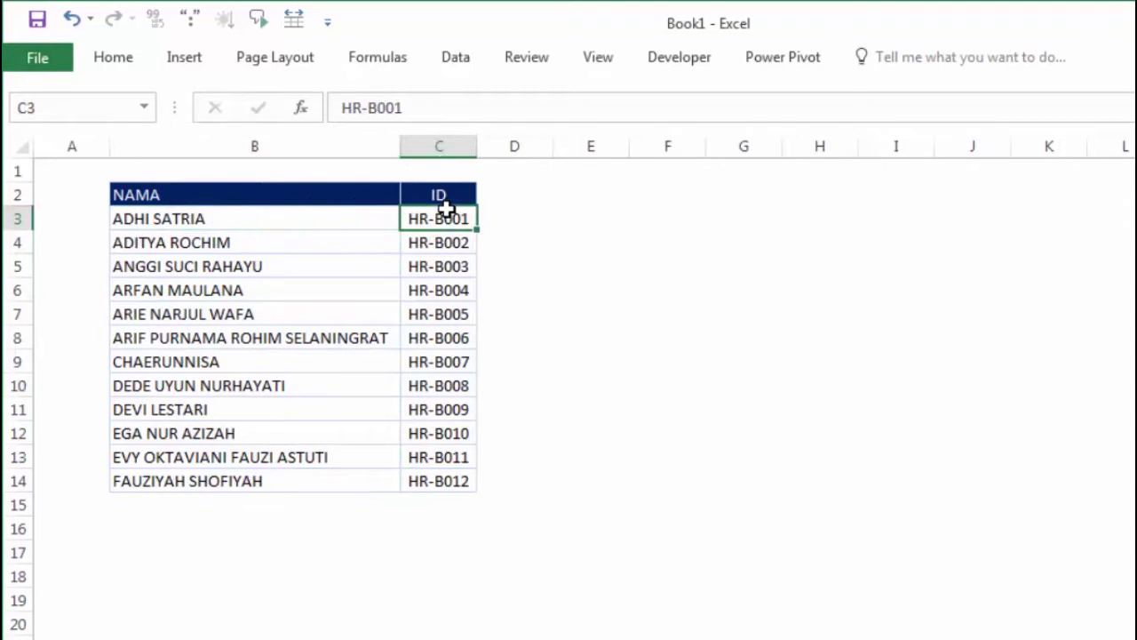
{"action": "left_click", "coordinate": [527, 233]}
{"action": "left_click", "coordinate": [228, 223]}
{"action": "left_click_drag", "start_coordinate": [229, 223], "coordinate": [434, 479]}
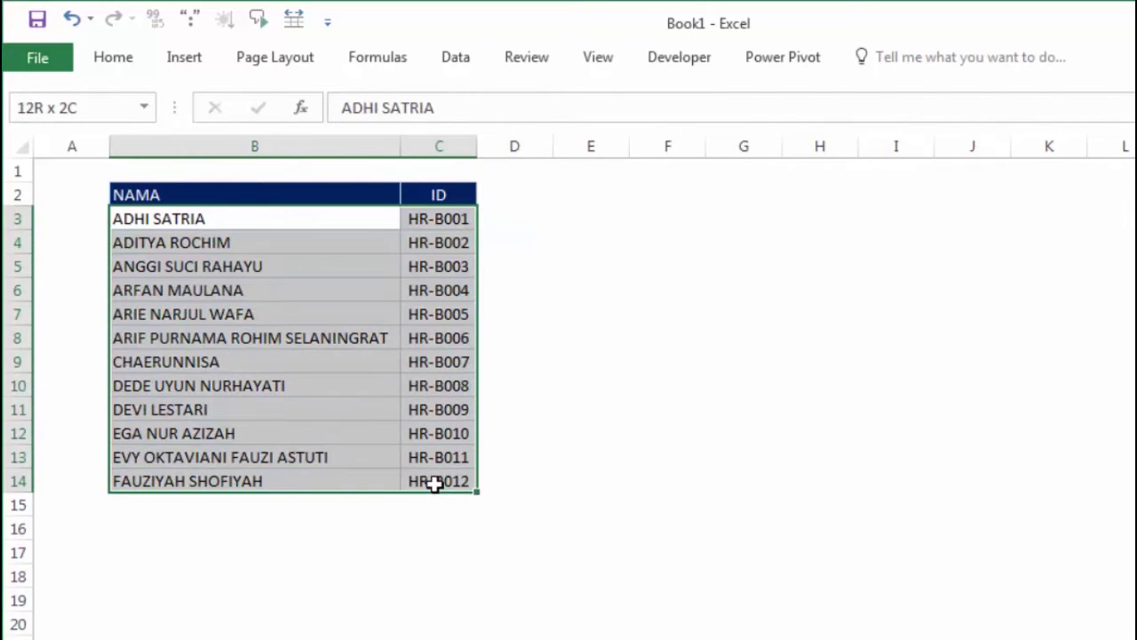
{"action": "left_click", "coordinate": [101, 109]}
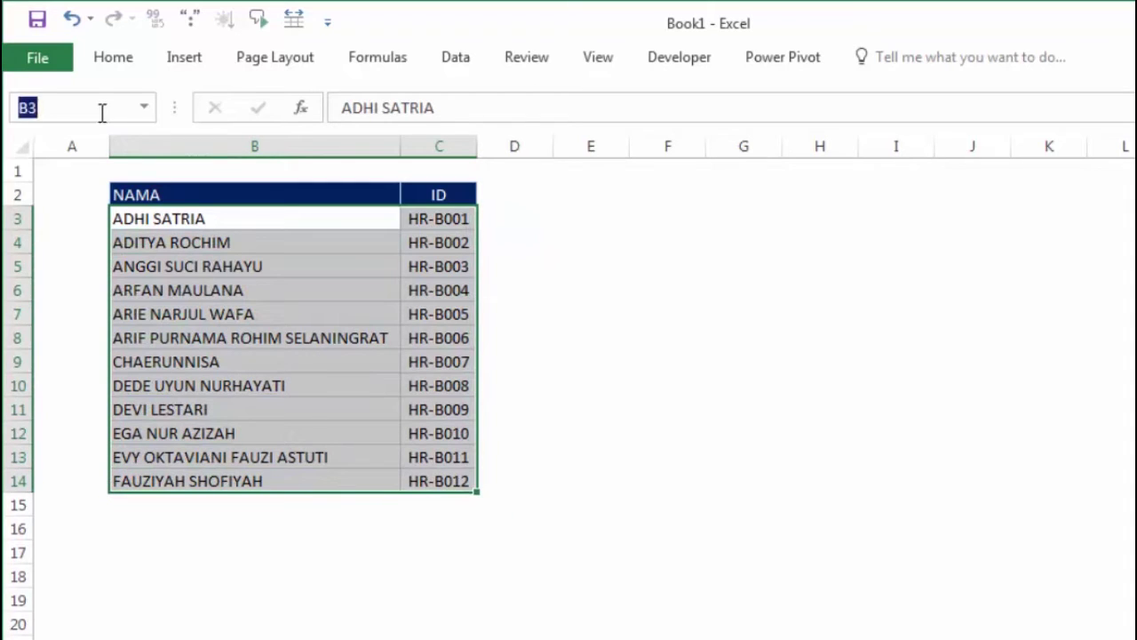
{"action": "type", "text": "datab"}
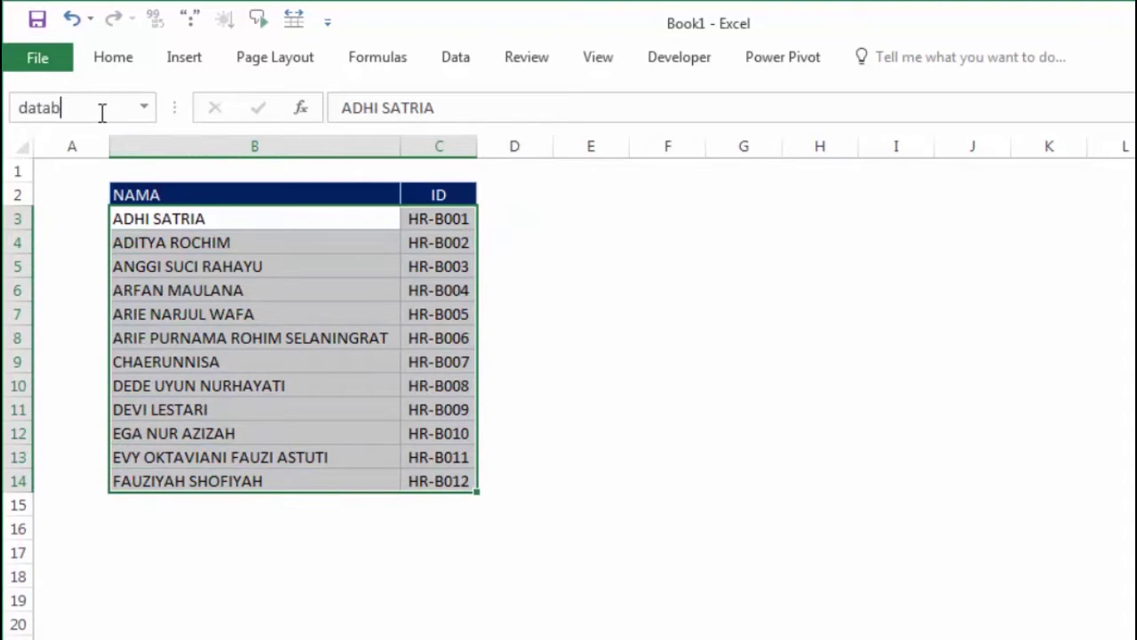
{"action": "type", "text": "ase"}
{"action": "key", "text": "Return"}
{"action": "left_click", "coordinate": [675, 358]}
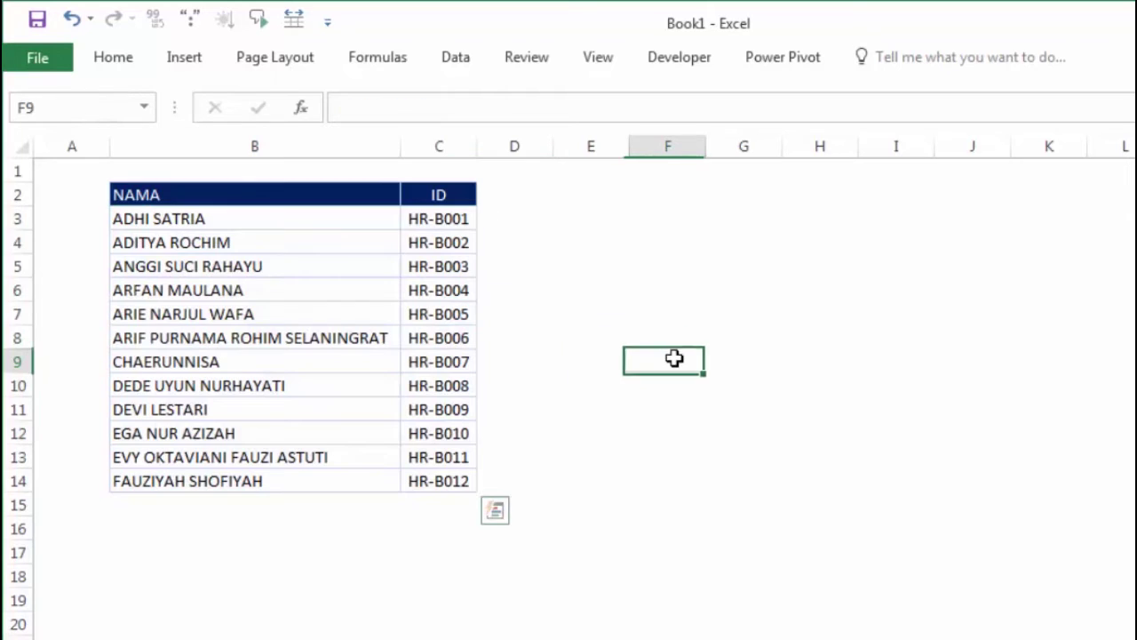
{"action": "left_click", "coordinate": [150, 480]}
{"action": "left_click", "coordinate": [148, 499]}
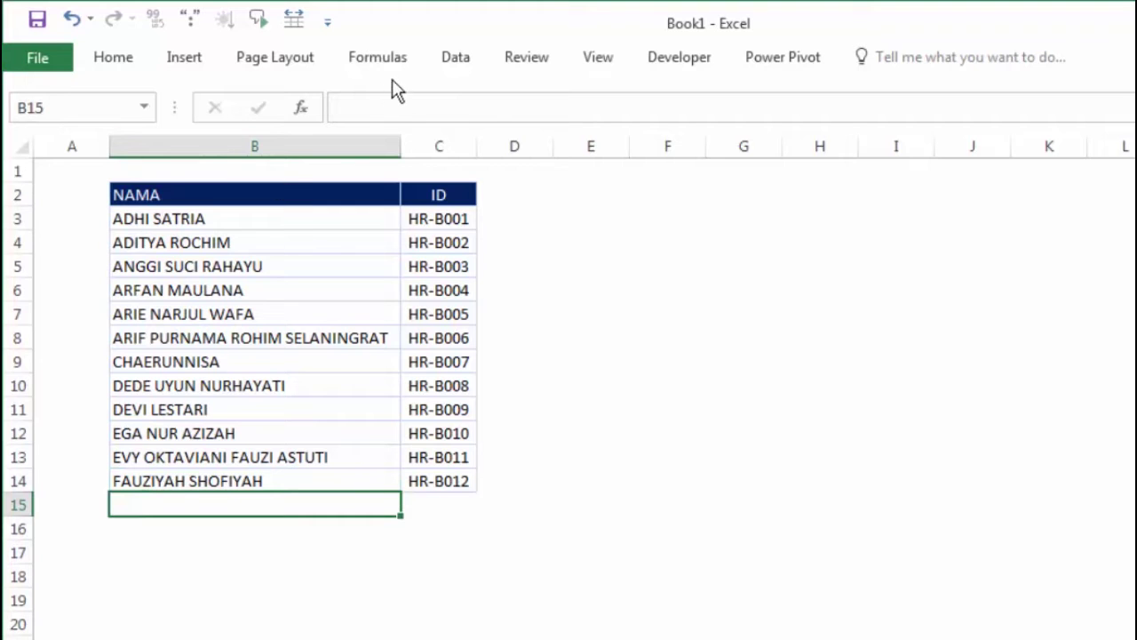
Verify in Name Manager that database refers to =Sheet1!$B$3:$C$14
{"action": "left_click", "coordinate": [391, 56]}
{"action": "left_click", "coordinate": [673, 138]}
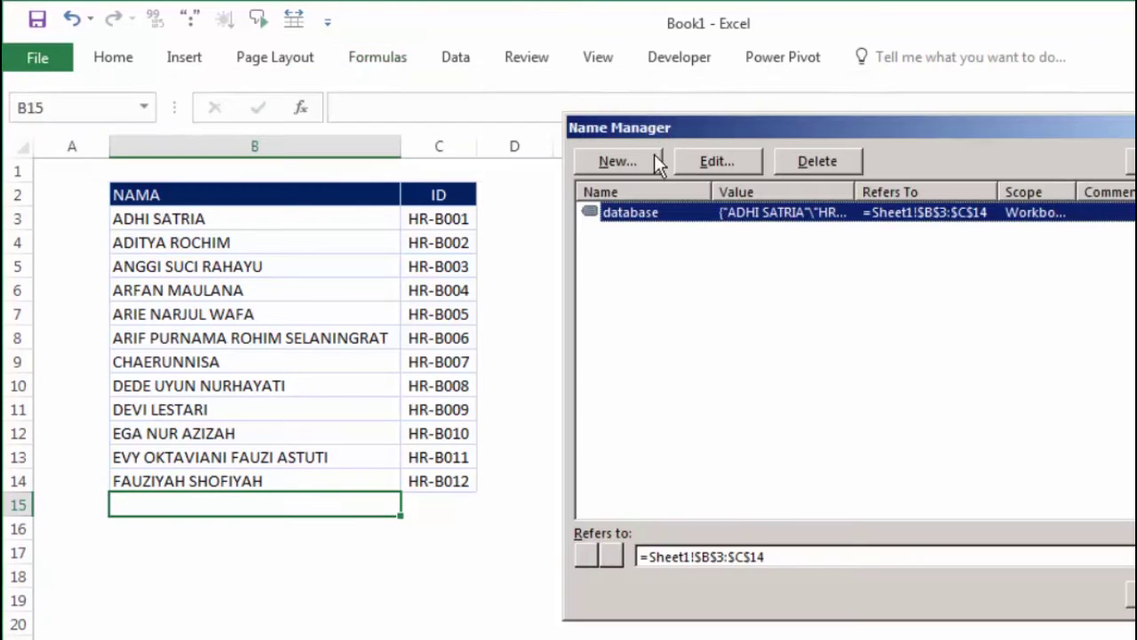
{"action": "left_click", "coordinate": [783, 558]}
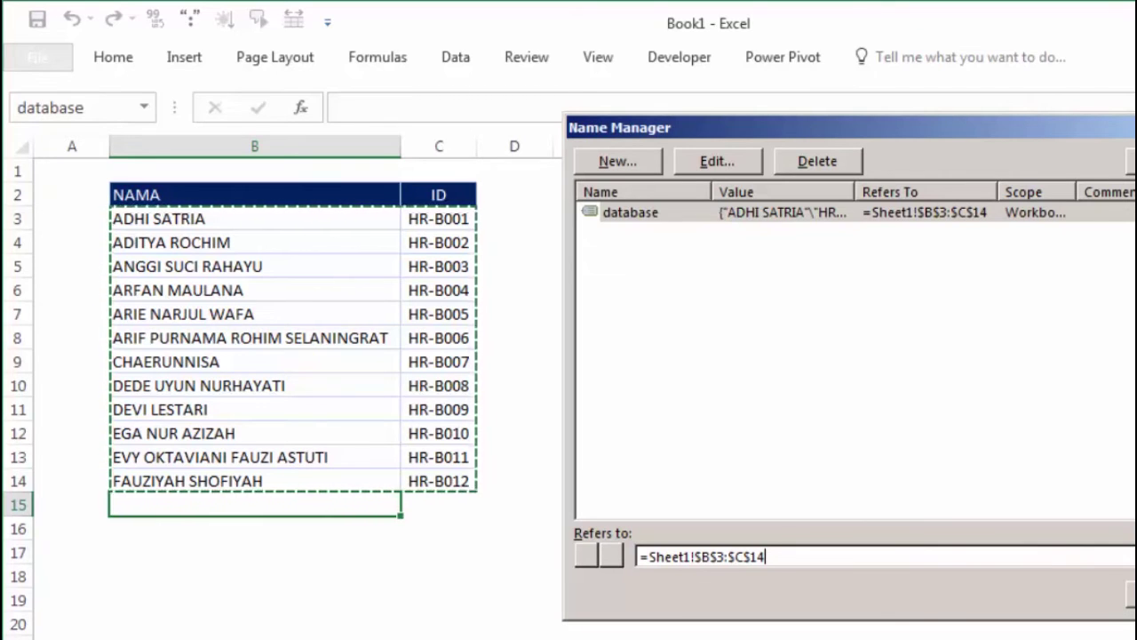
{"action": "left_click", "coordinate": [1130, 595]}
{"action": "left_click", "coordinate": [622, 464]}
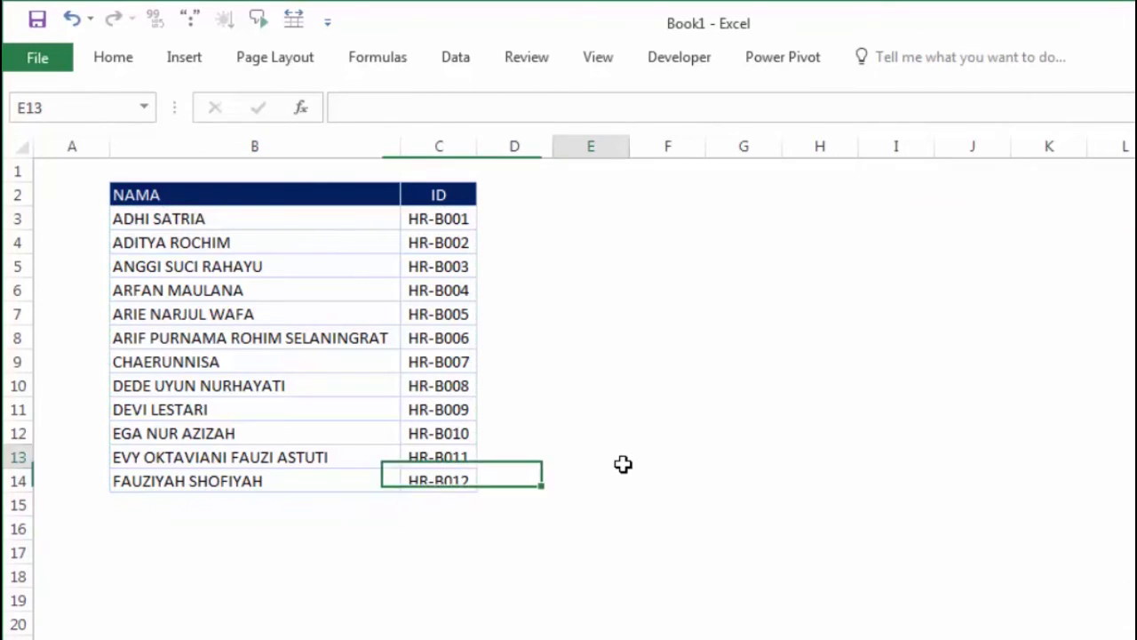
Return to the attendance sheet and select D16 beside JUMLAH HADIR
{"action": "key", "text": "ctrl+Page_Down"}
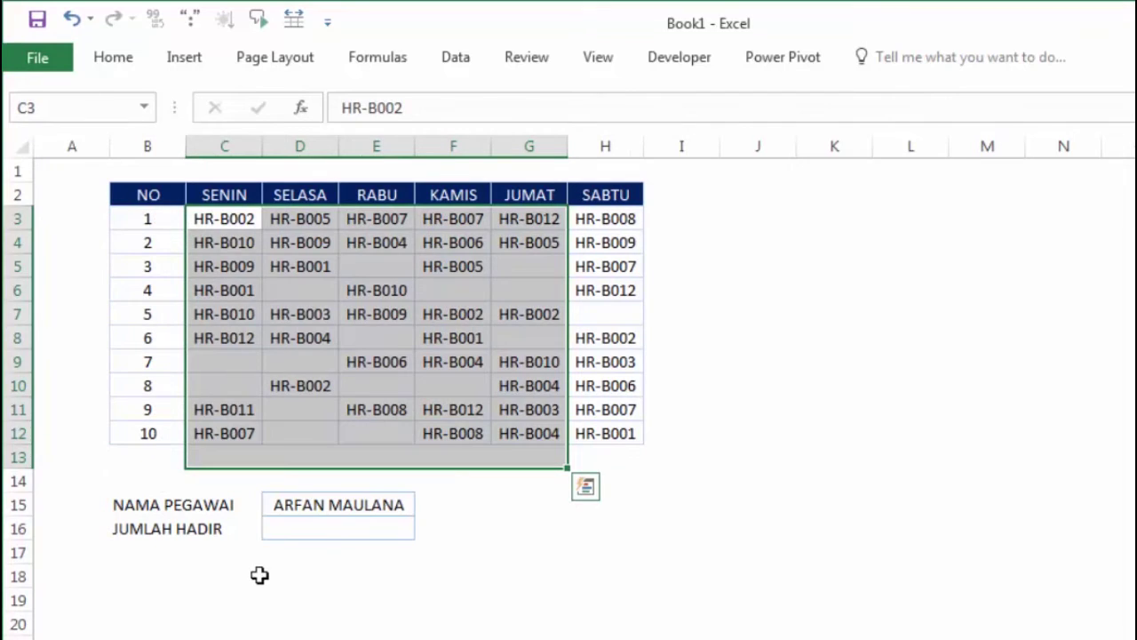
{"action": "left_click", "coordinate": [294, 528]}
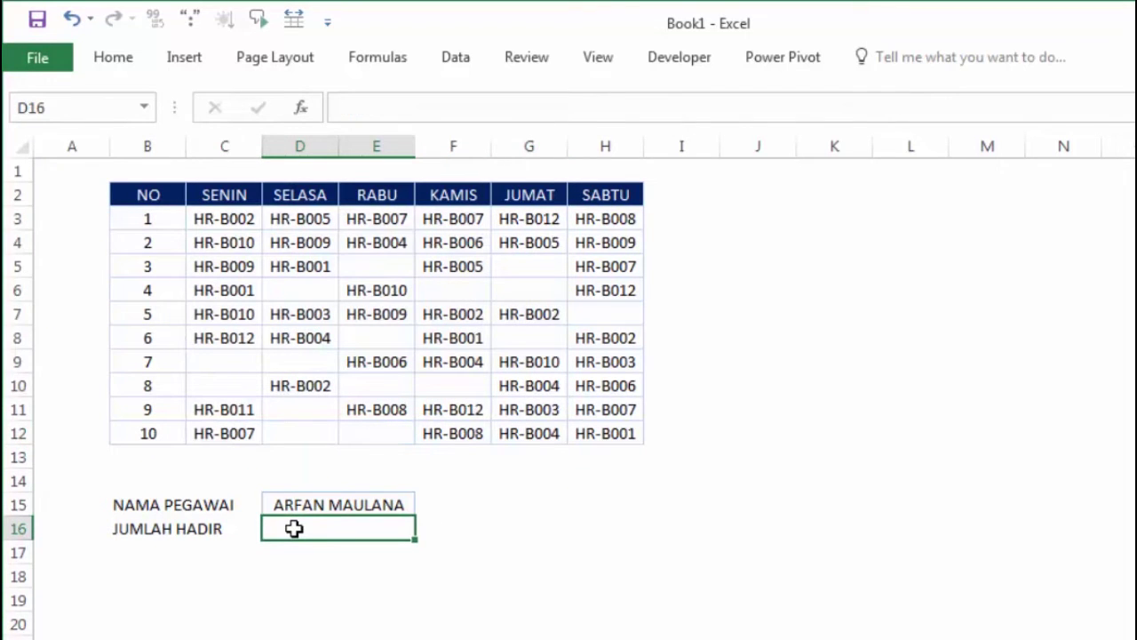
{"action": "left_click", "coordinate": [307, 504]}
{"action": "left_click", "coordinate": [308, 528]}
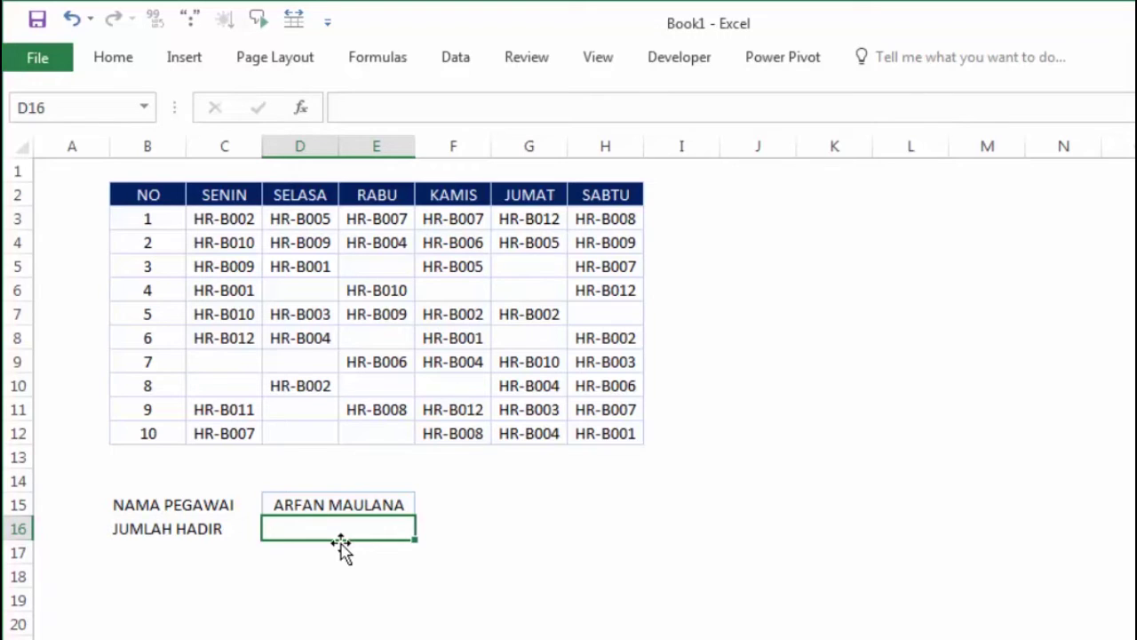
Enter =VLOOKUP(D15;database;1;FALSE) in D16
{"action": "type", "text": "=vlo"}
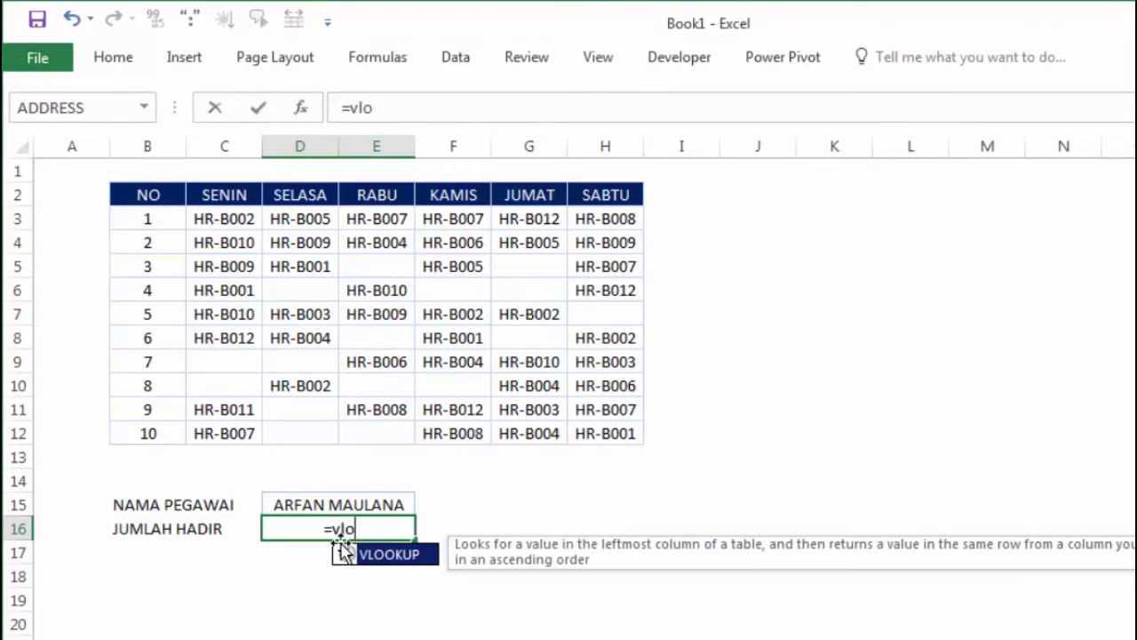
{"action": "key", "text": "Tab"}
{"action": "left_click", "coordinate": [342, 503]}
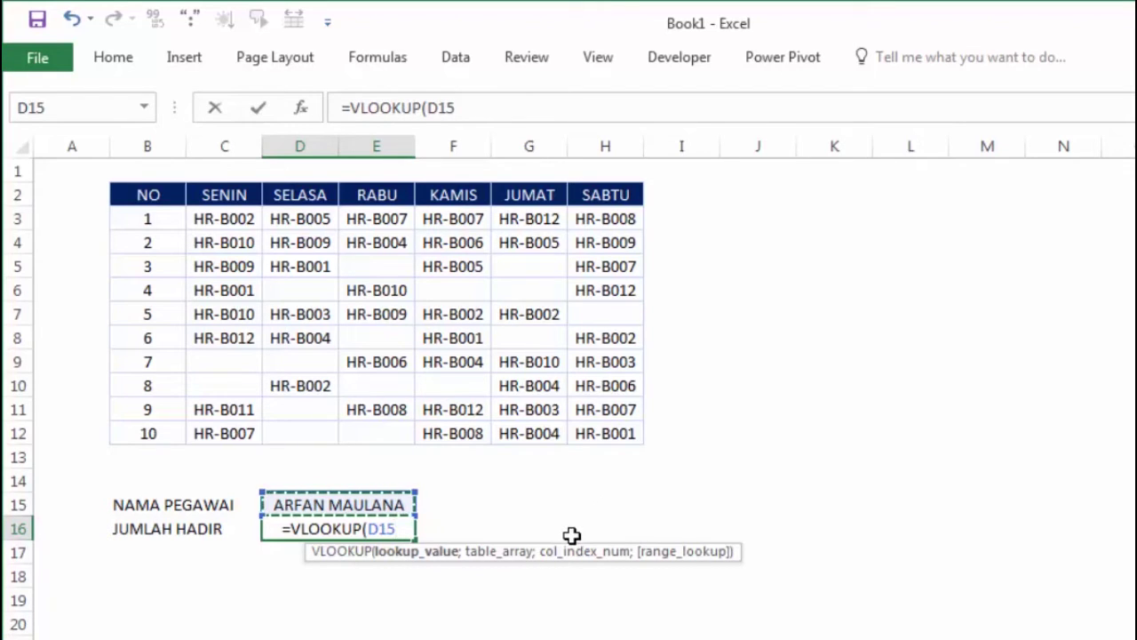
{"action": "type", "text": ";"}
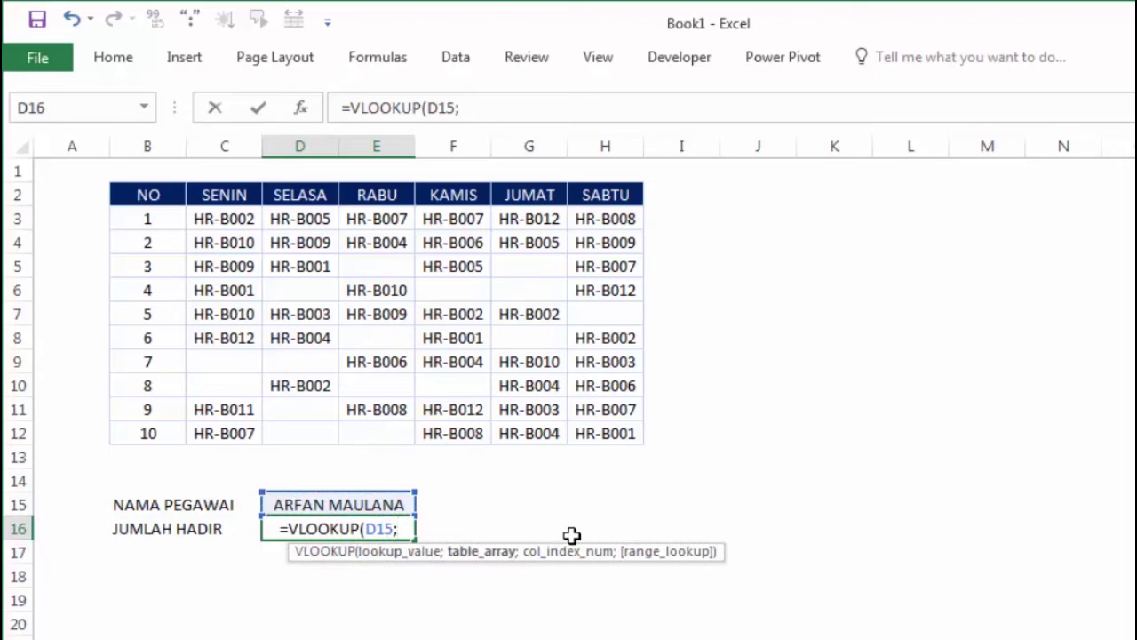
{"action": "type", "text": "data"}
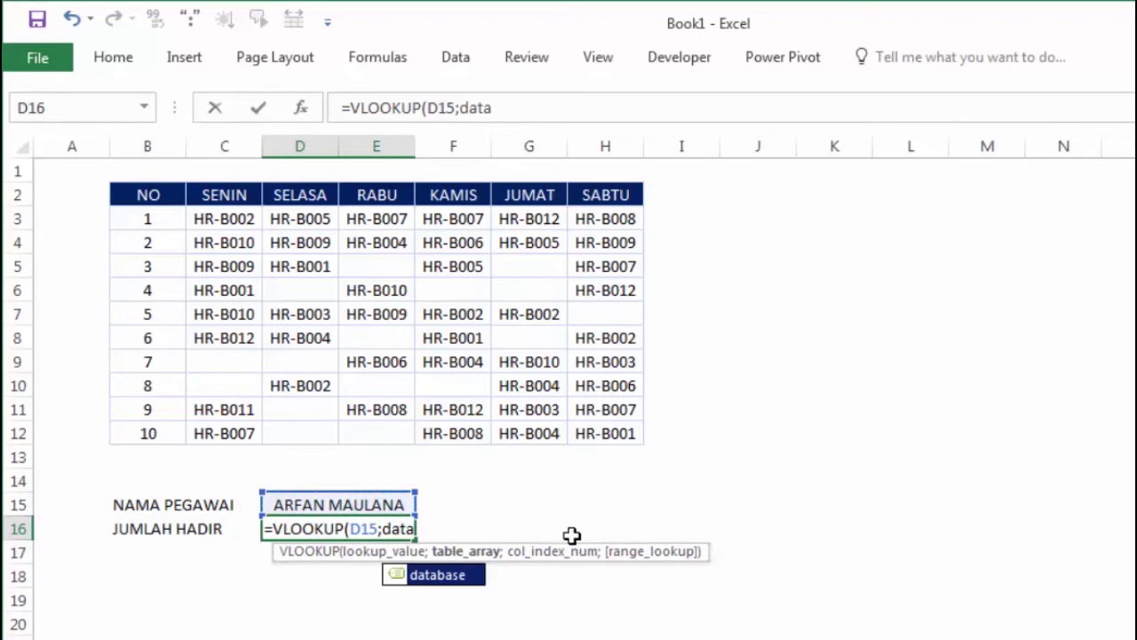
{"action": "type", "text": "base"}
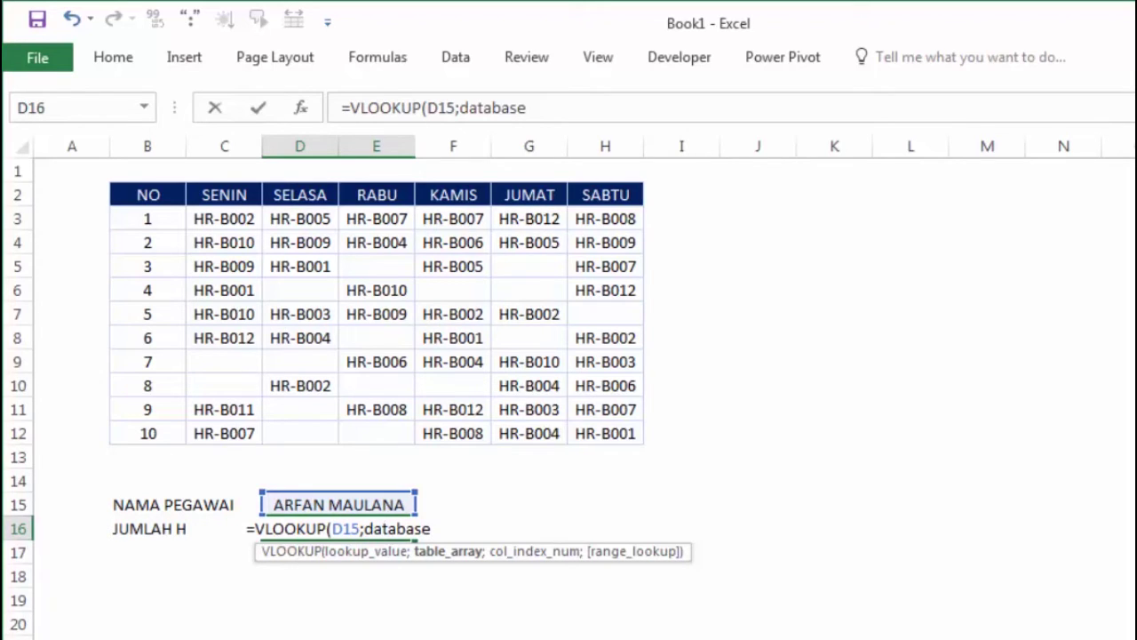
{"action": "type", "text": ";"}
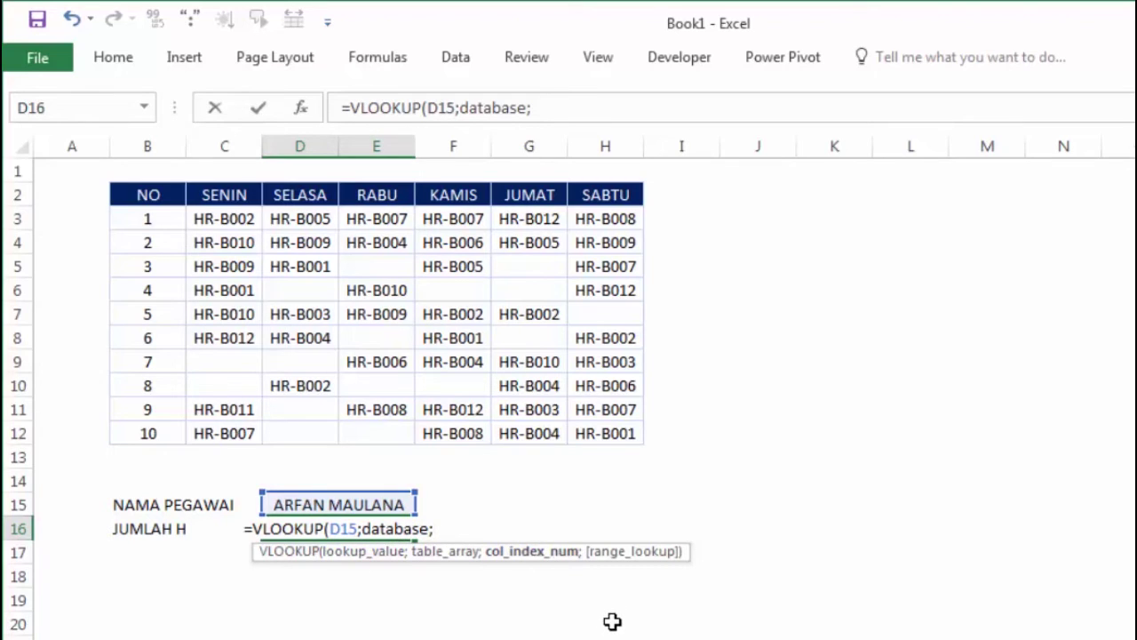
{"action": "type", "text": "1"}
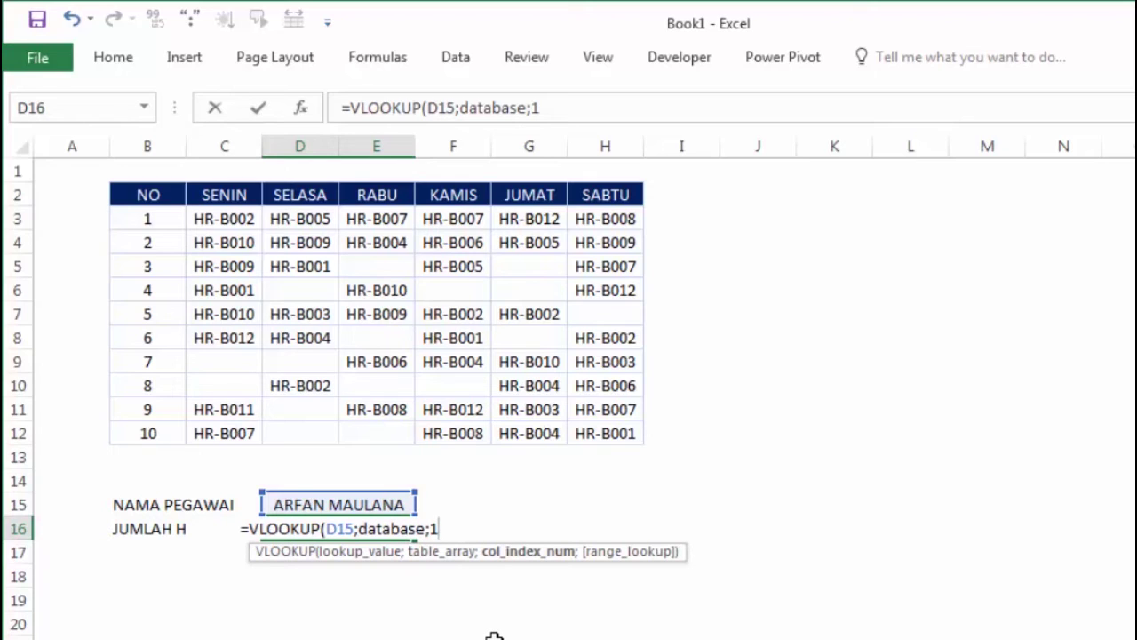
{"action": "type", "text": ";"}
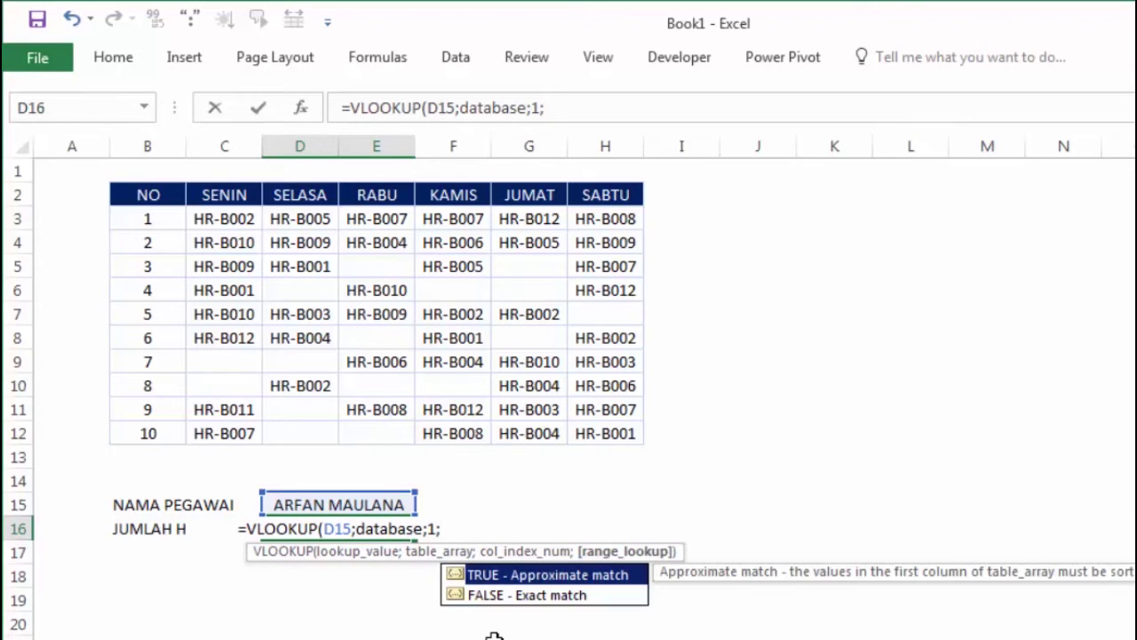
{"action": "key", "text": "Down"}
{"action": "key", "text": "Tab"}
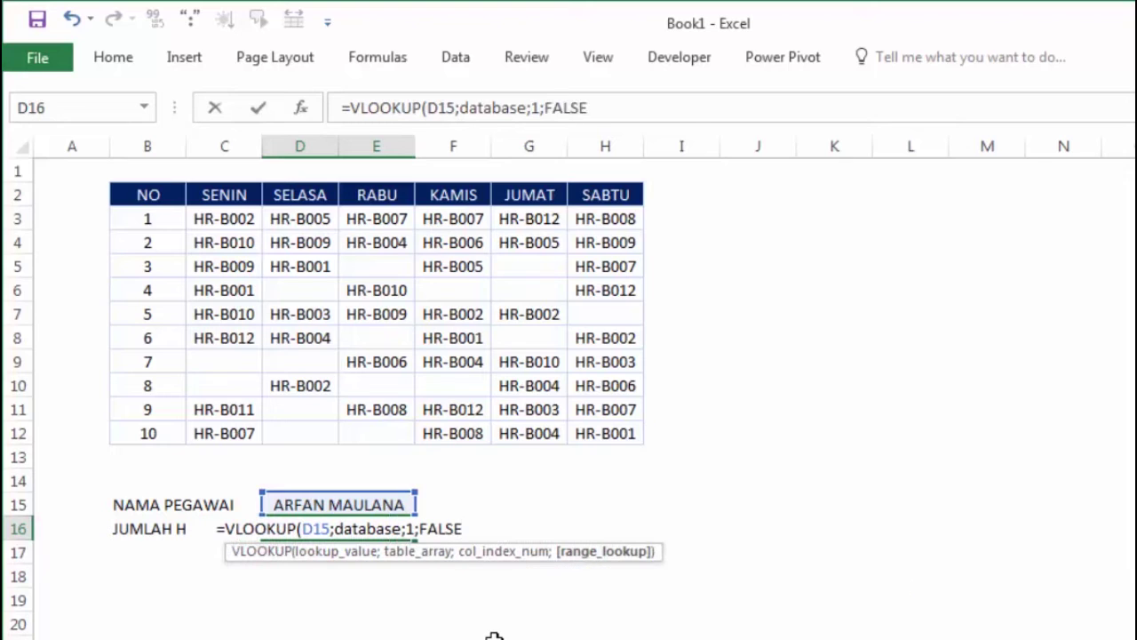
{"action": "key", "text": "Return"}
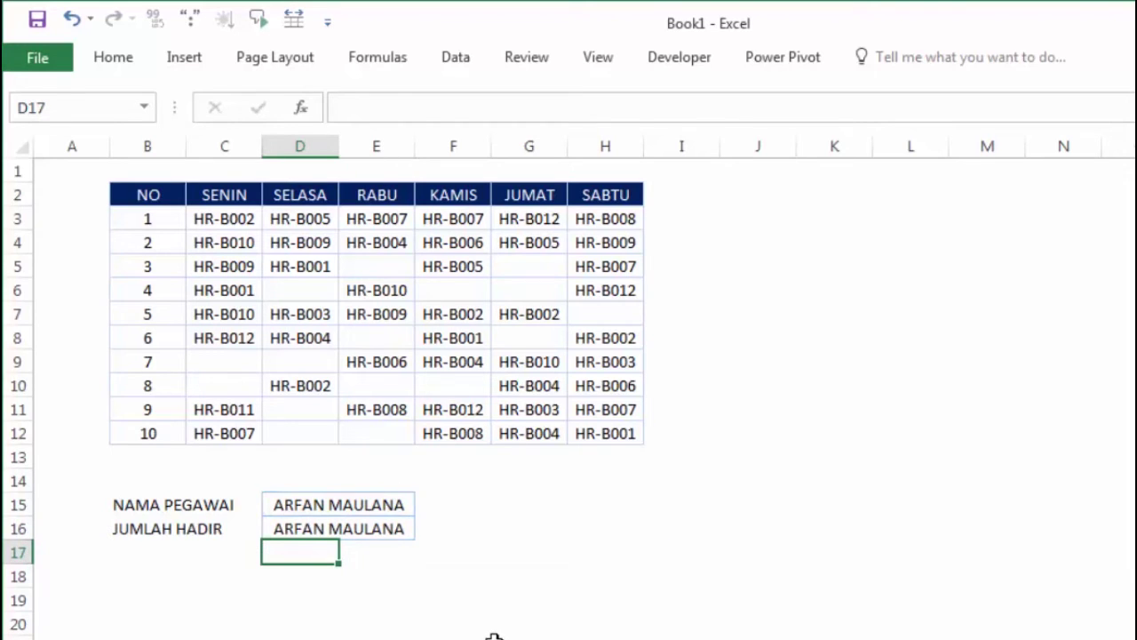
Choose CHAERUNNISA from the D15 dropdown and check that D16 returns the same name
{"action": "left_click", "coordinate": [383, 530]}
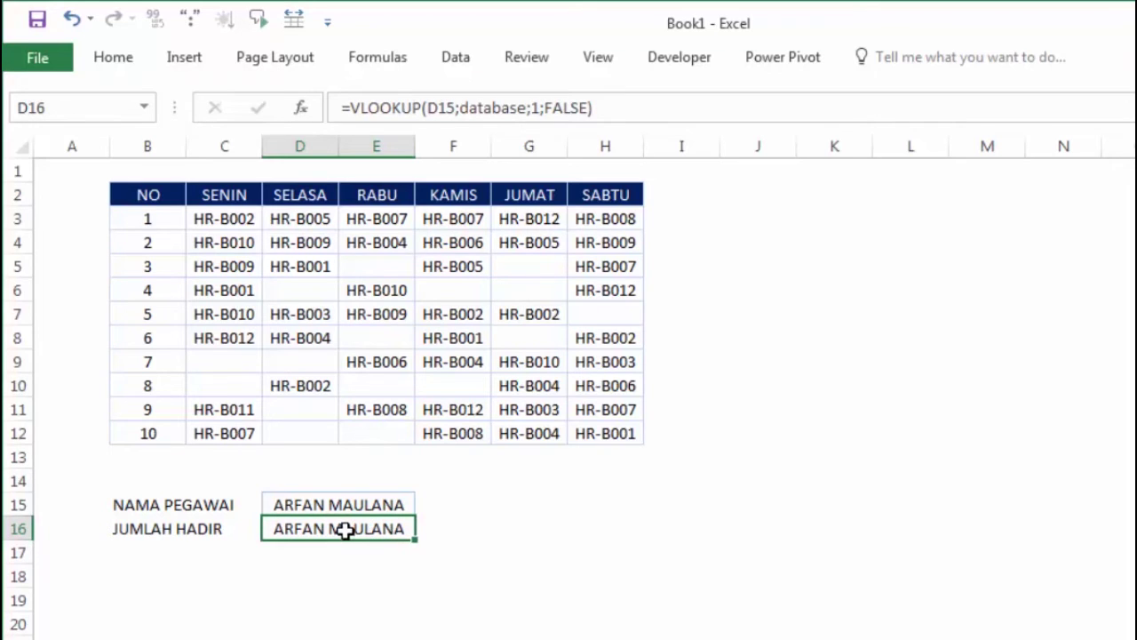
{"action": "left_click", "coordinate": [308, 502]}
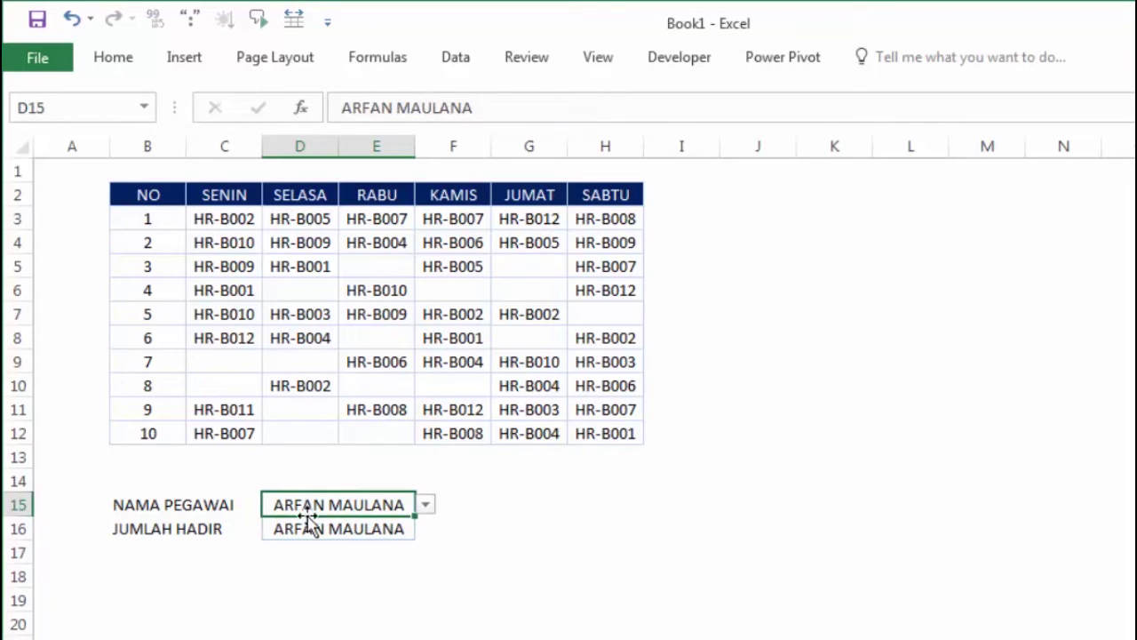
{"action": "left_click", "coordinate": [310, 526]}
{"action": "left_click", "coordinate": [410, 505]}
{"action": "left_click", "coordinate": [426, 505]}
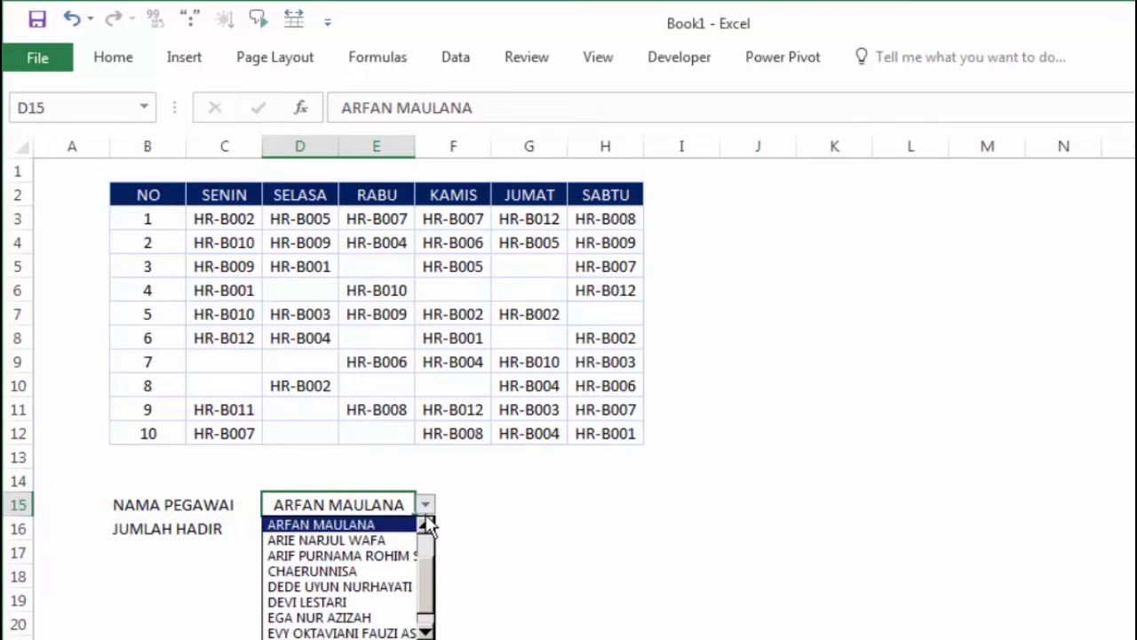
{"action": "left_click", "coordinate": [393, 574]}
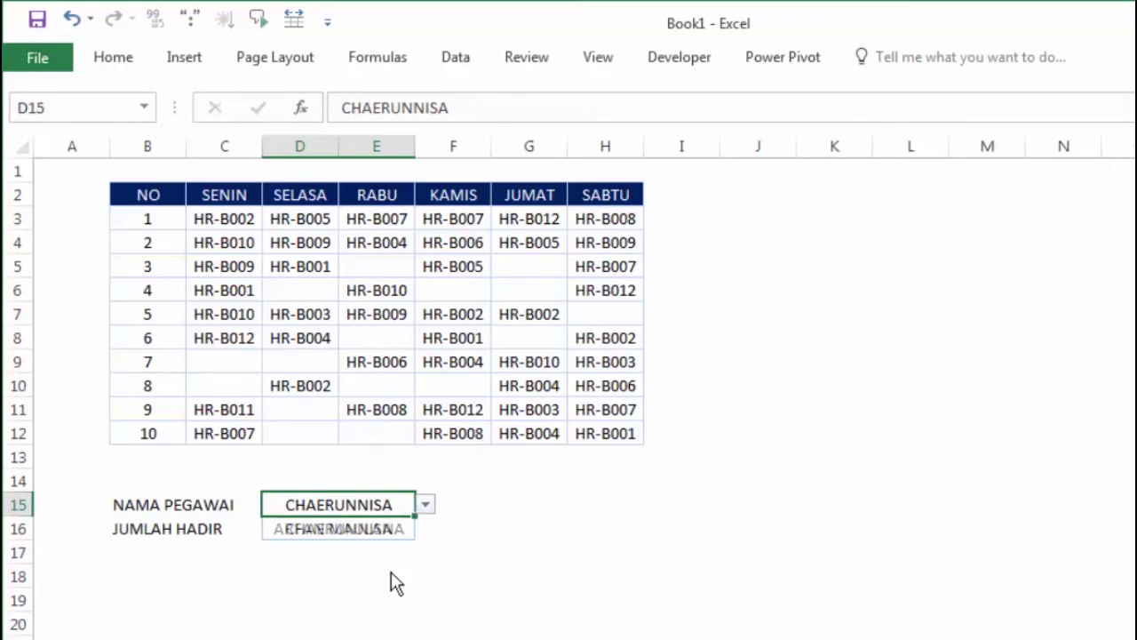
{"action": "left_click", "coordinate": [353, 530]}
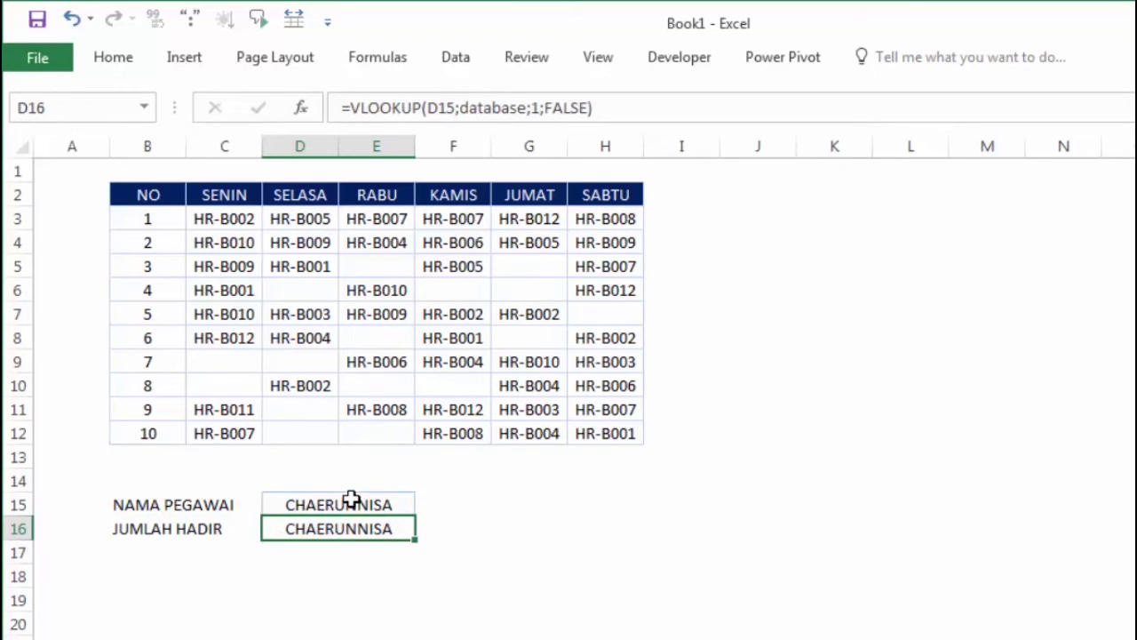
Compare with the attendance IDs and the database sheet, then recheck D16's lookup formula
{"action": "mouse_move", "coordinate": [218, 219]}
{"action": "left_mouse_down"}
{"action": "mouse_move", "coordinate": [394, 338]}
{"action": "mouse_move", "coordinate": [602, 440]}
{"action": "left_mouse_up"}
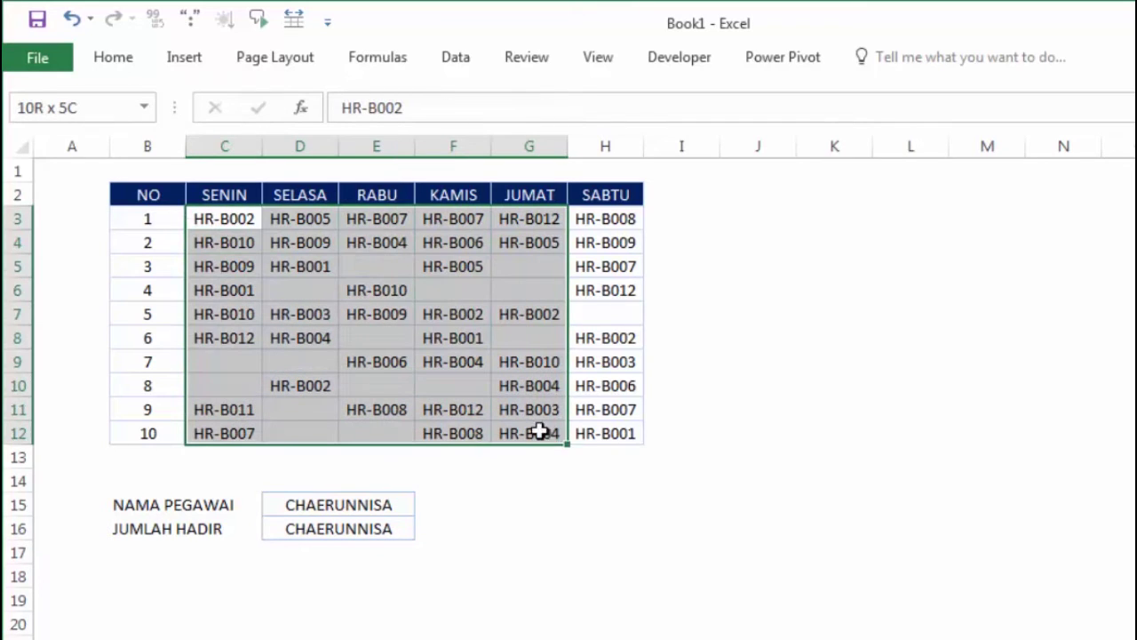
{"action": "left_click", "coordinate": [604, 456]}
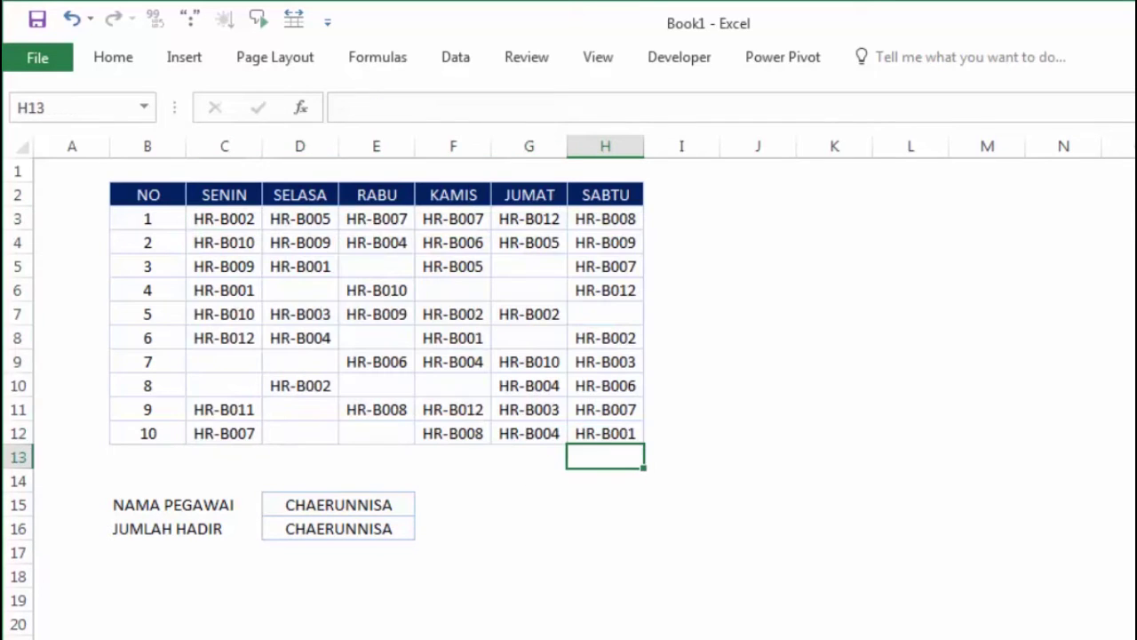
{"action": "key", "text": "ctrl+Page_Down"}
{"action": "left_click", "coordinate": [447, 213]}
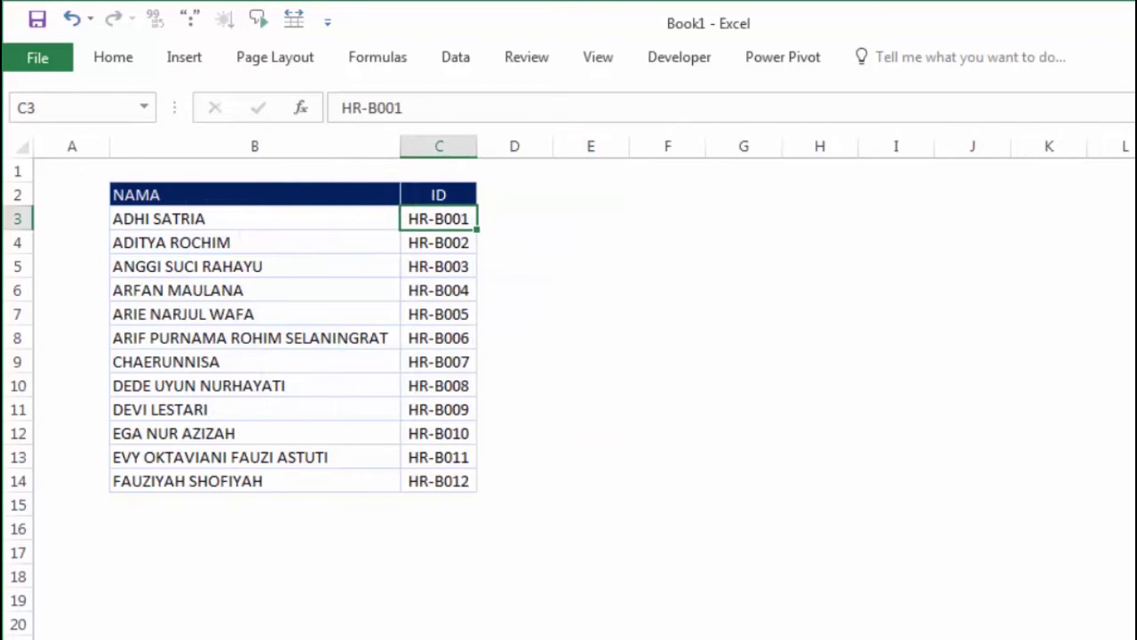
{"action": "key", "text": "ctrl+Page_Up"}
{"action": "left_click", "coordinate": [341, 530]}
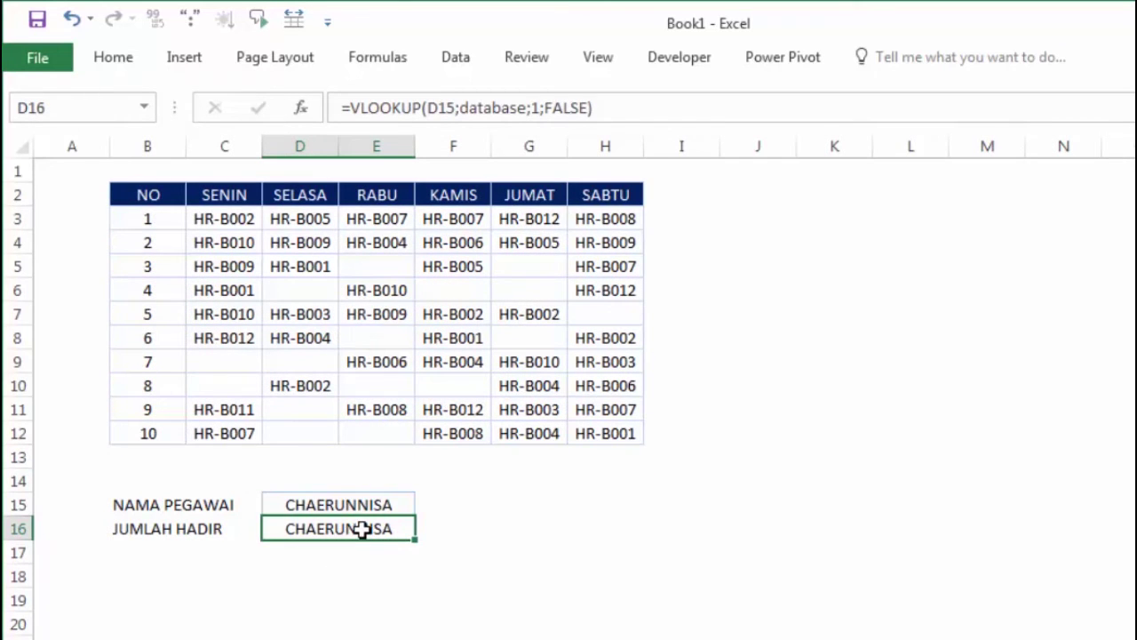
Change D16's VLOOKUP column index from 1 to 2 so it returns CHAERUNNISA's ID HR-B007
{"action": "double_click", "coordinate": [363, 530]}
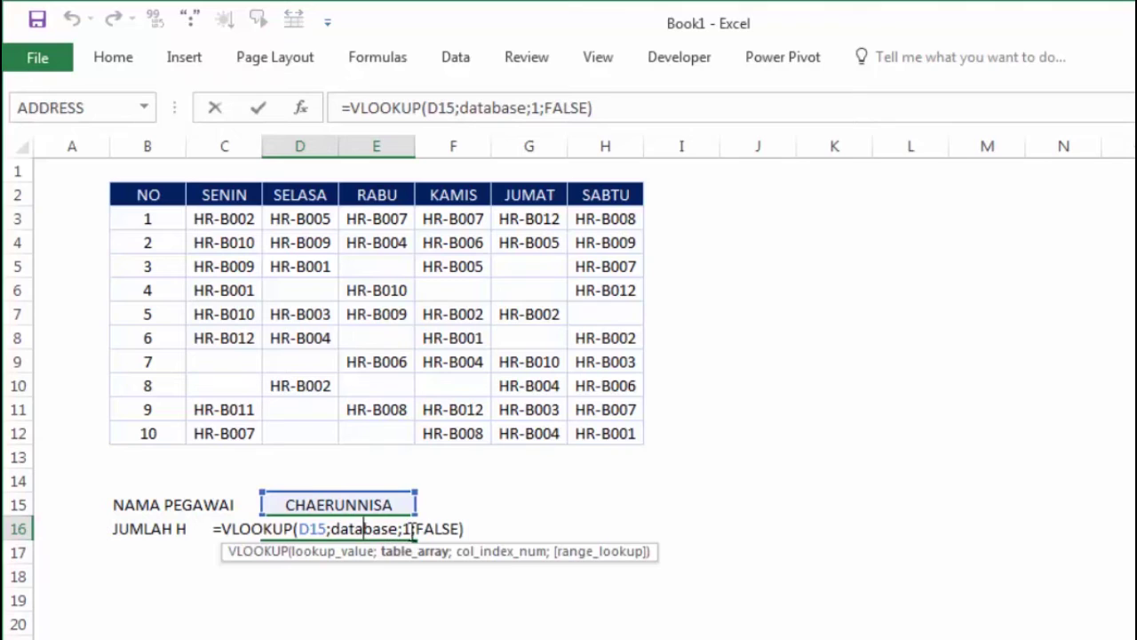
{"action": "left_click", "coordinate": [412, 528]}
{"action": "key", "text": "BackSpace"}
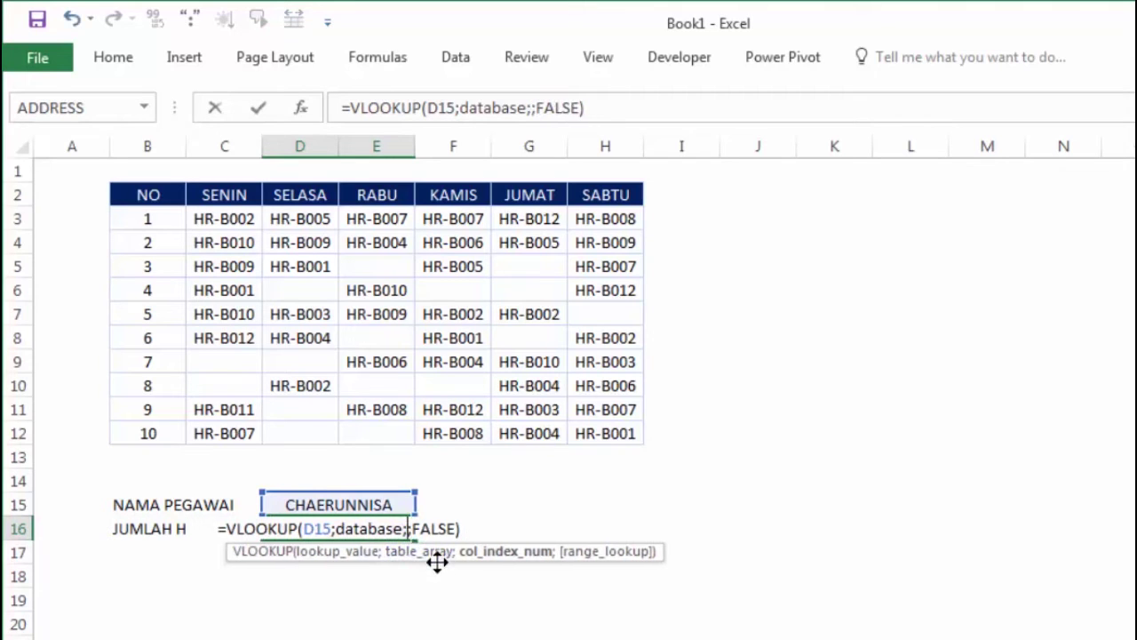
{"action": "type", "text": "2"}
{"action": "key", "text": "Return"}
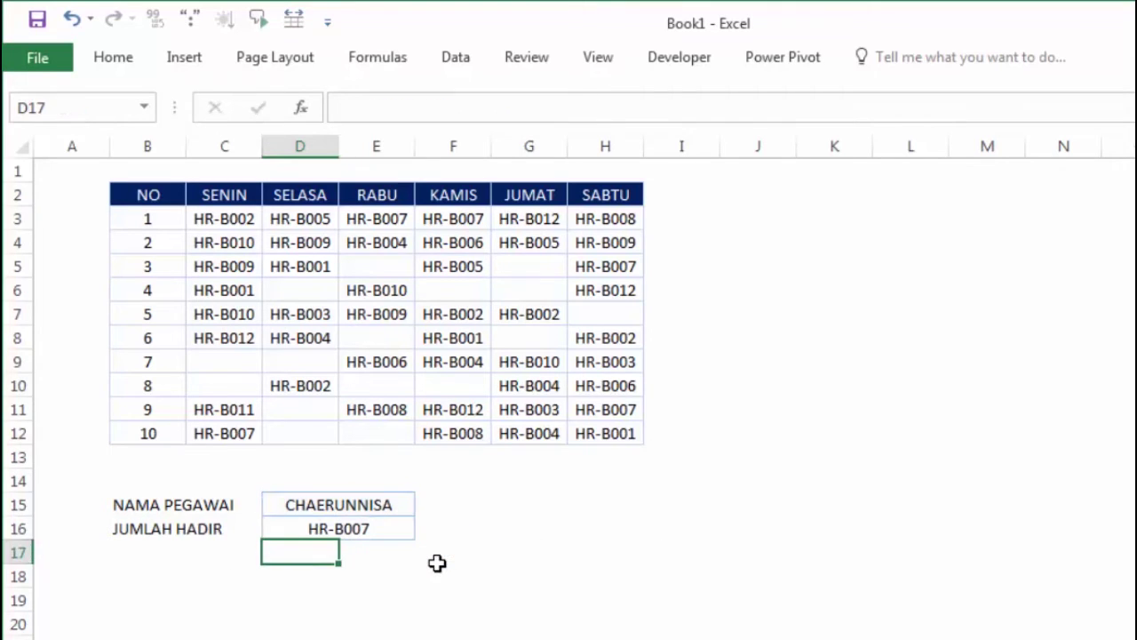
{"action": "left_click", "coordinate": [378, 544]}
{"action": "left_click", "coordinate": [391, 530]}
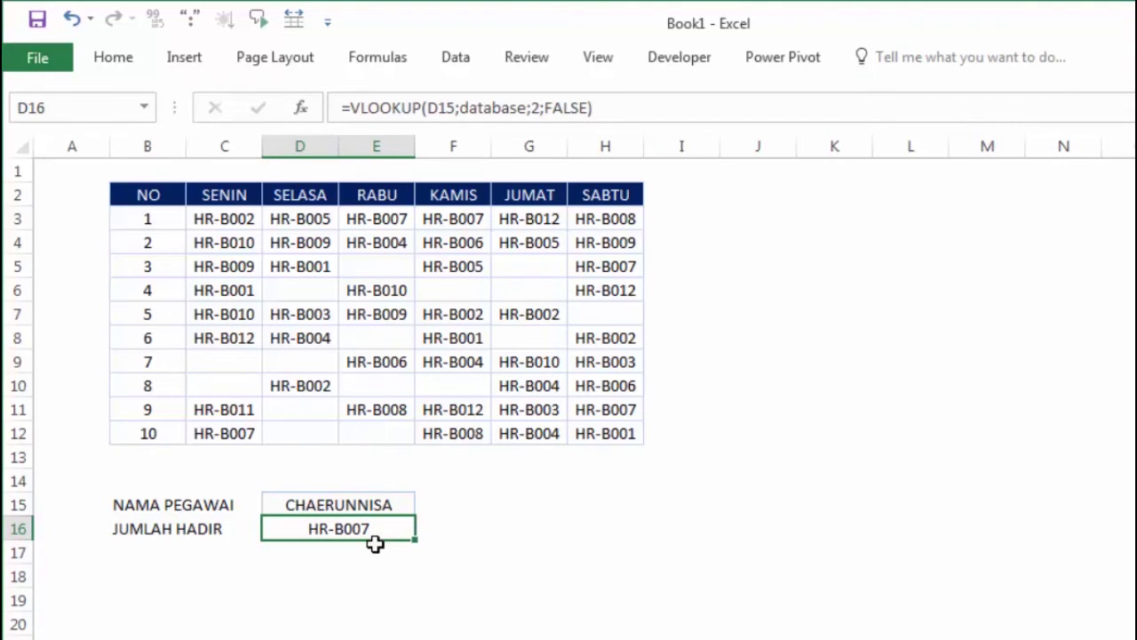
{"action": "key", "text": "ctrl+Page_Up"}
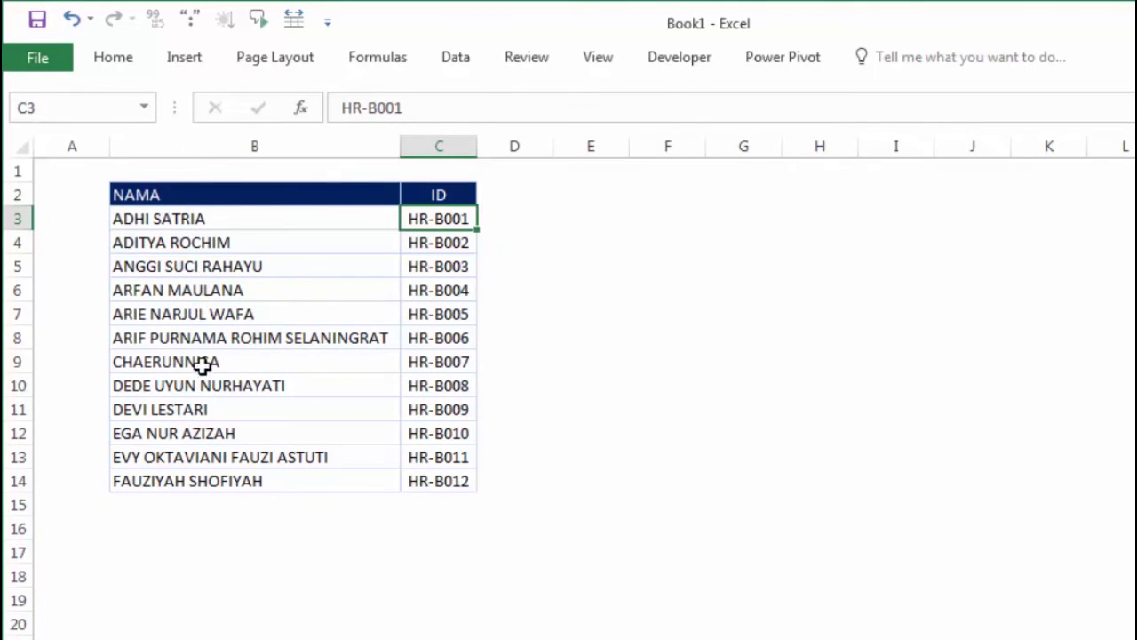
{"action": "left_click_drag", "start_coordinate": [203, 361], "coordinate": [444, 361]}
{"action": "left_click", "coordinate": [521, 368]}
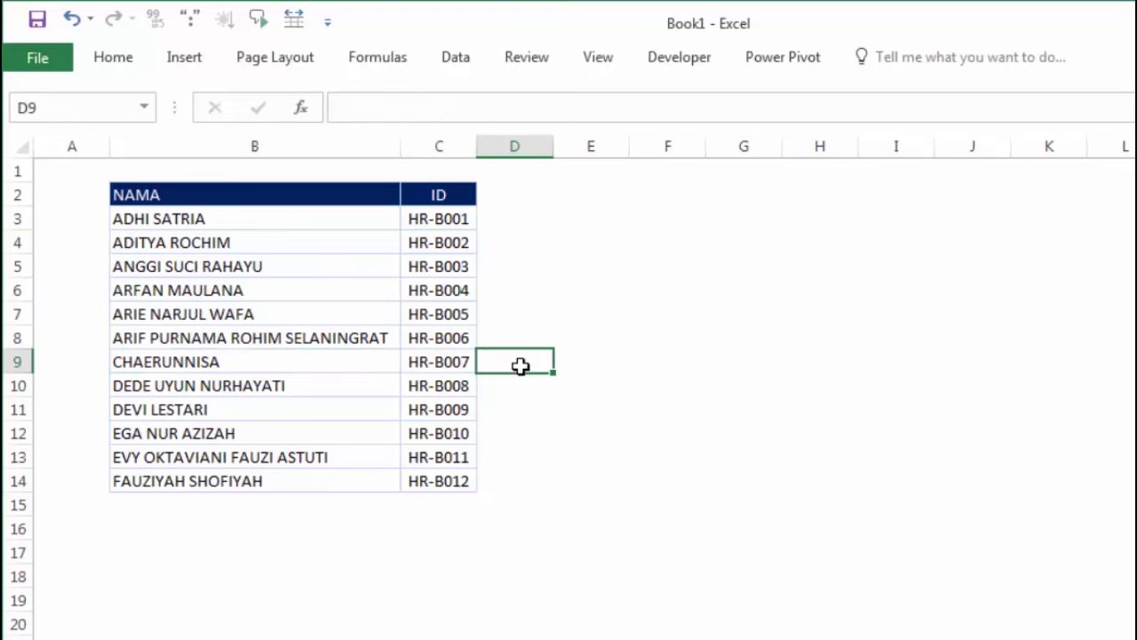
{"action": "key", "text": "ctrl+Page_Down"}
{"action": "left_click", "coordinate": [393, 502]}
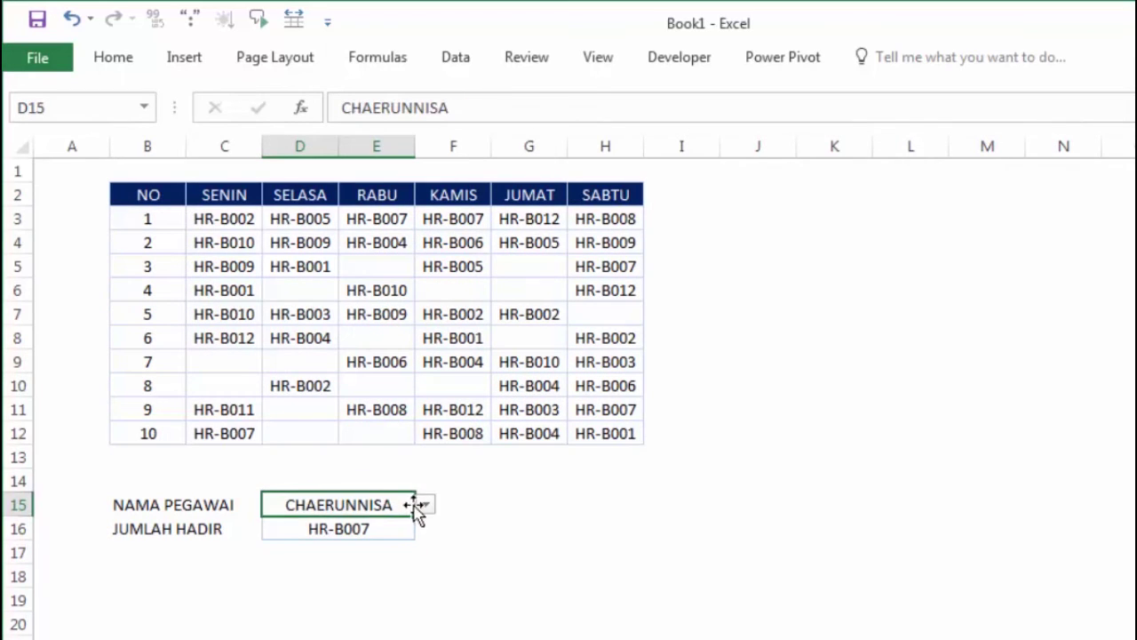
{"action": "left_click", "coordinate": [426, 505]}
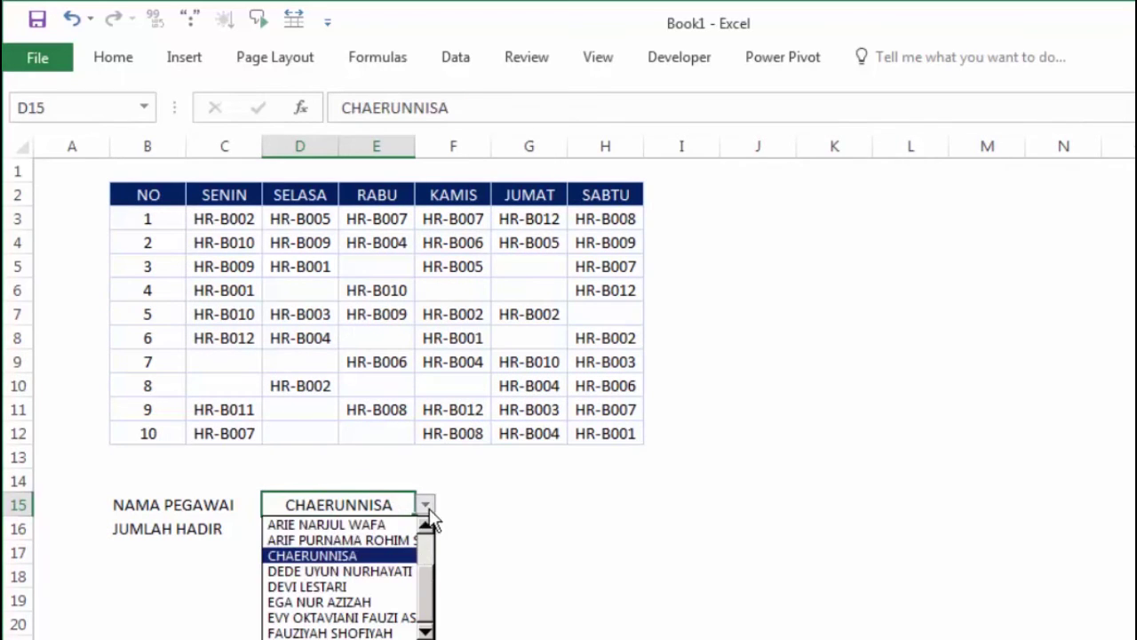
{"action": "left_click", "coordinate": [369, 587]}
{"action": "left_click", "coordinate": [369, 584]}
{"action": "left_click", "coordinate": [384, 531]}
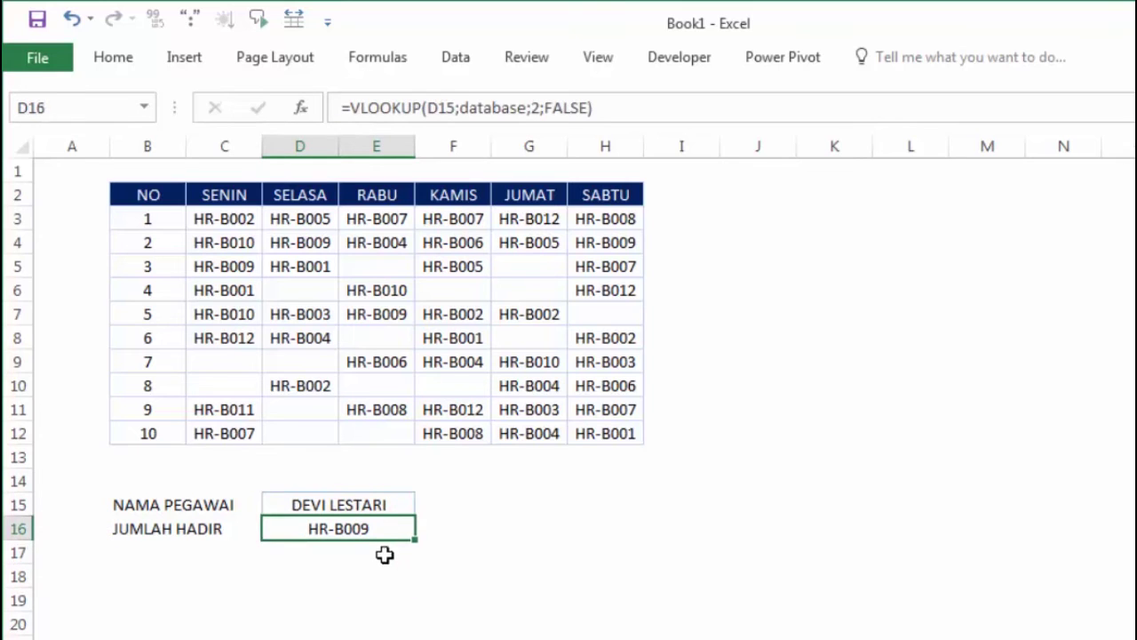
{"action": "key", "text": "ctrl+Page_Down"}
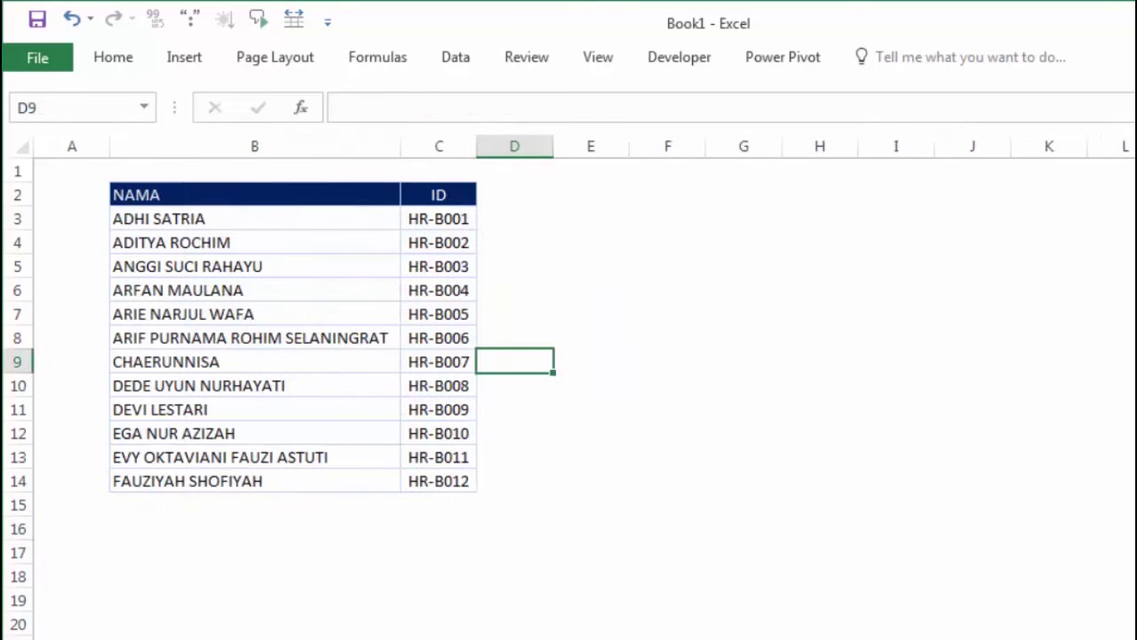
{"action": "left_click", "coordinate": [437, 408]}
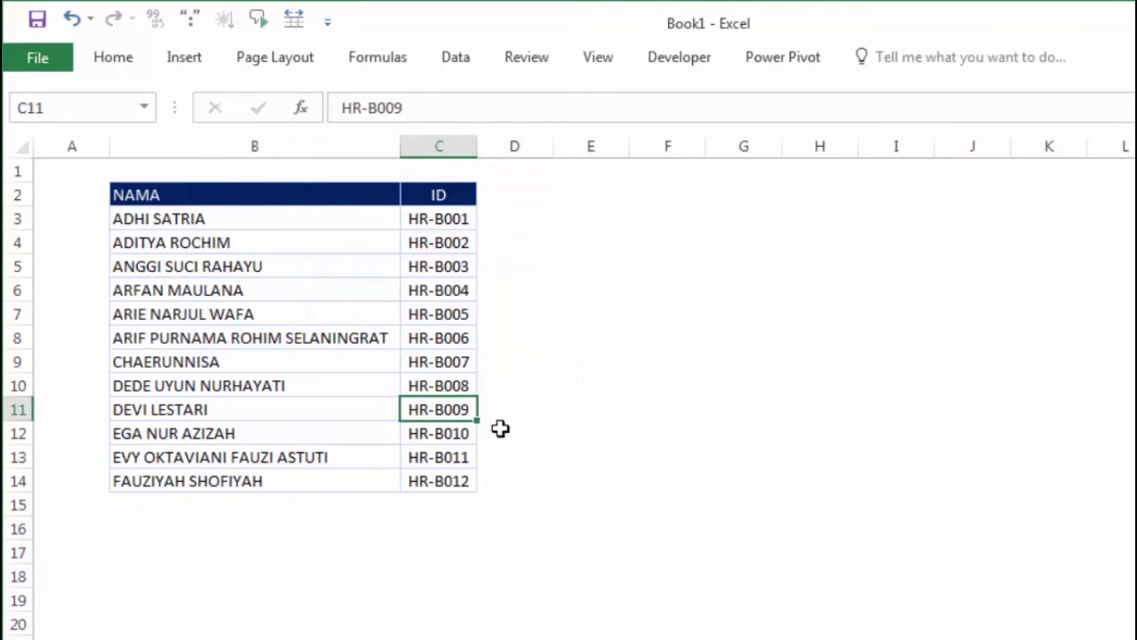
{"action": "key", "text": "ctrl+Page_Up"}
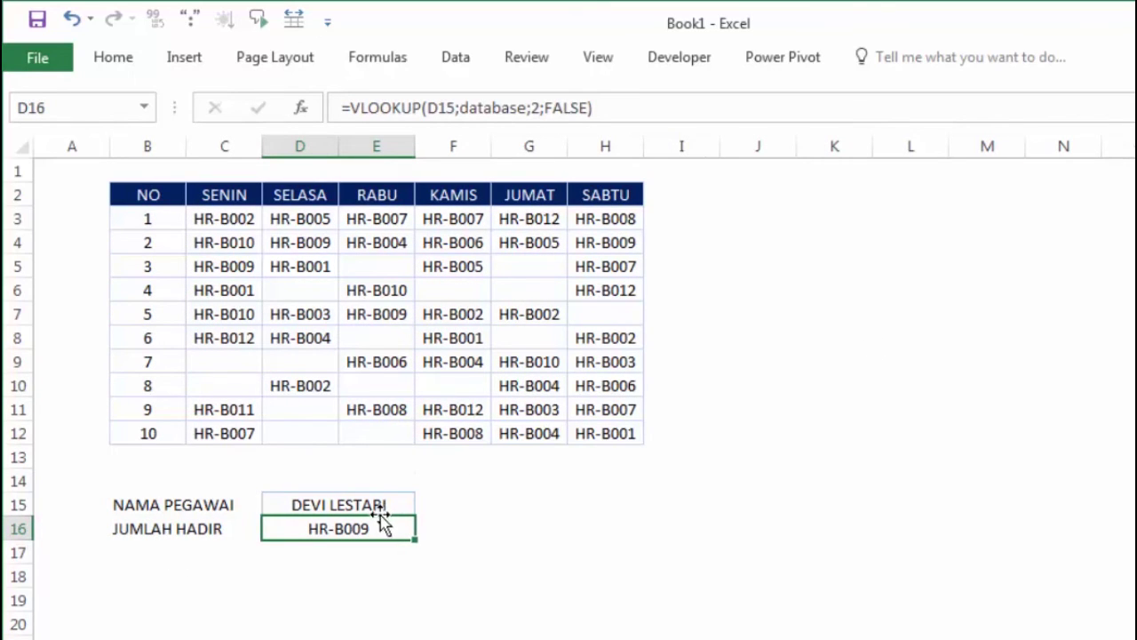
{"action": "double_click", "coordinate": [350, 528]}
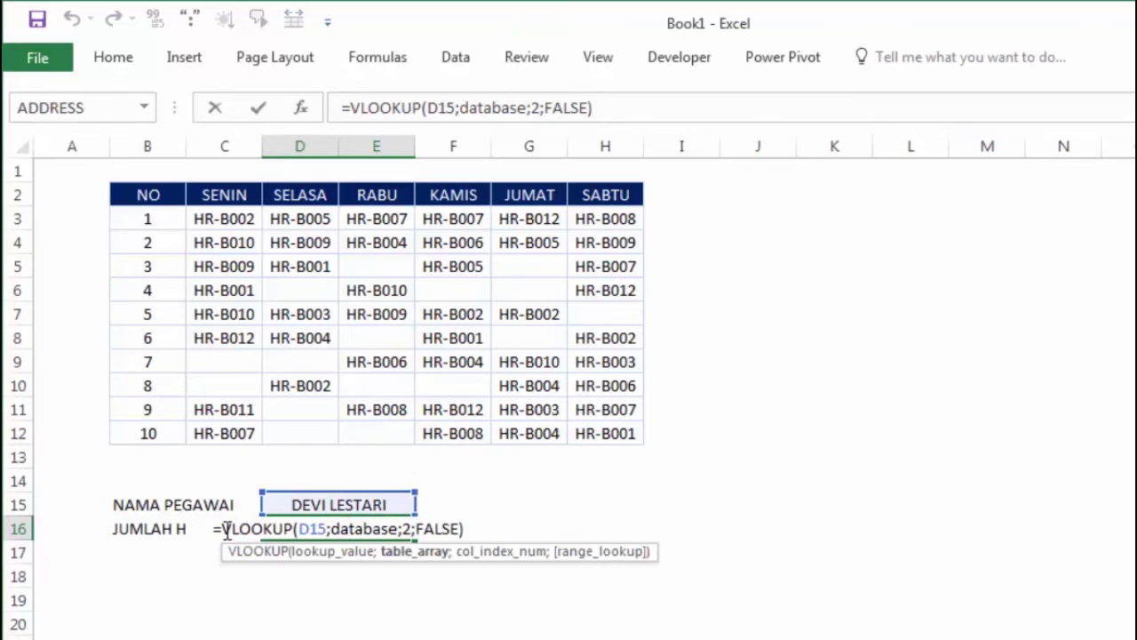
Wrap D16's VLOOKUP in COUNTIF(C3:H12;…) and accept the correction, showing 4 attendances
{"action": "left_click", "coordinate": [220, 528]}
{"action": "type", "text": "cou"}
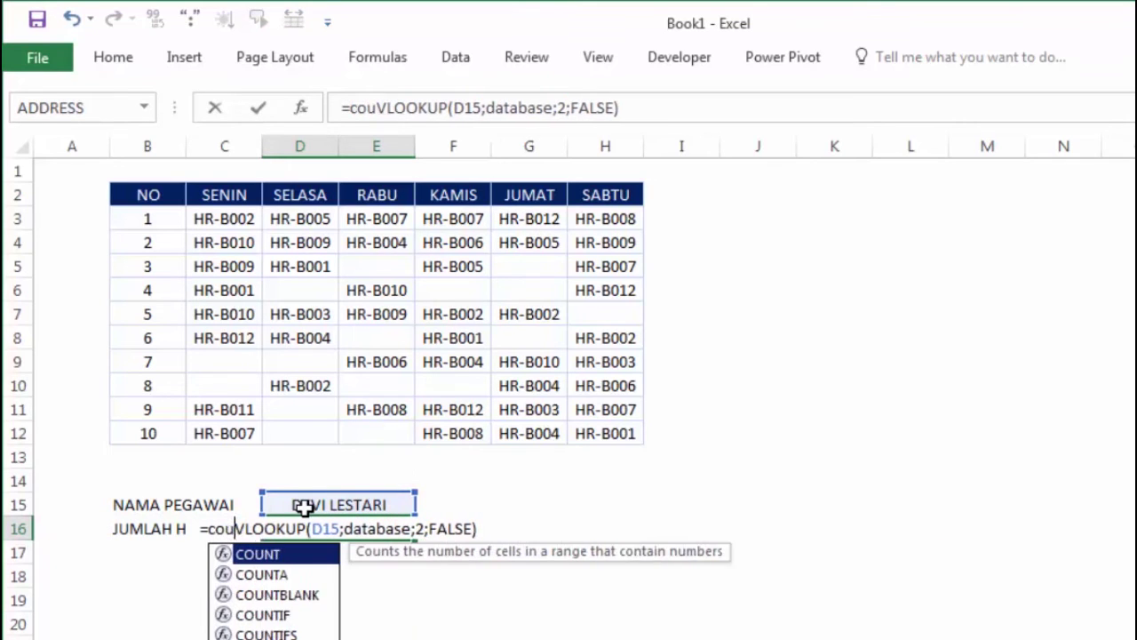
{"action": "type", "text": "n"}
{"action": "key", "text": "Down"}
{"action": "key", "text": "Down"}
{"action": "key", "text": "Down"}
{"action": "key", "text": "Tab"}
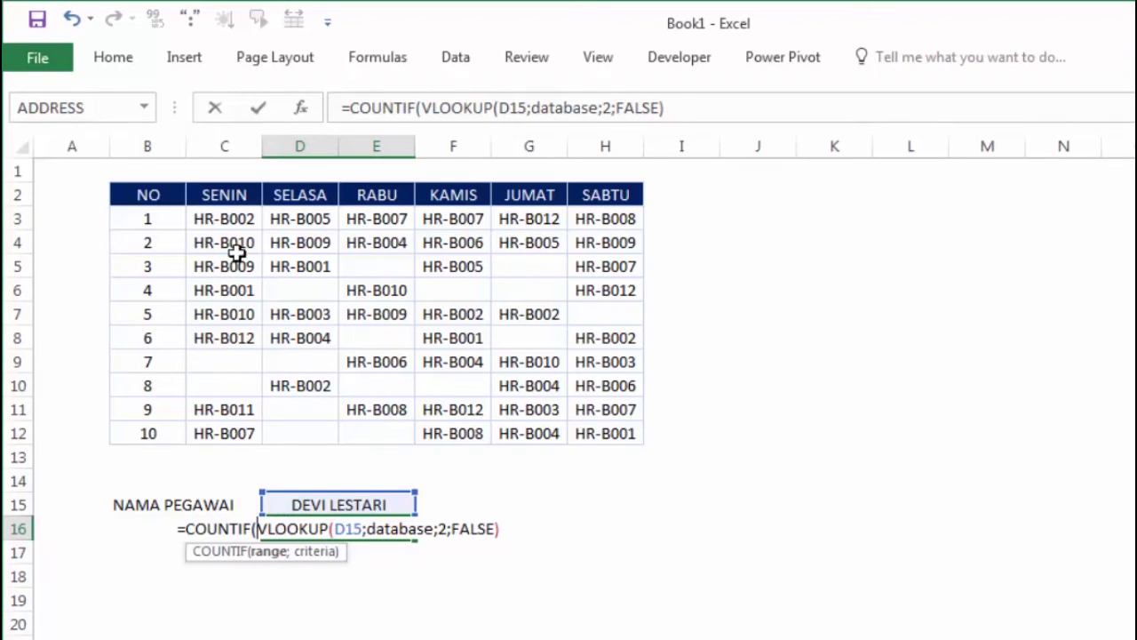
{"action": "mouse_move", "coordinate": [221, 219]}
{"action": "left_mouse_down"}
{"action": "mouse_move", "coordinate": [545, 433]}
{"action": "mouse_move", "coordinate": [589, 436]}
{"action": "left_mouse_up"}
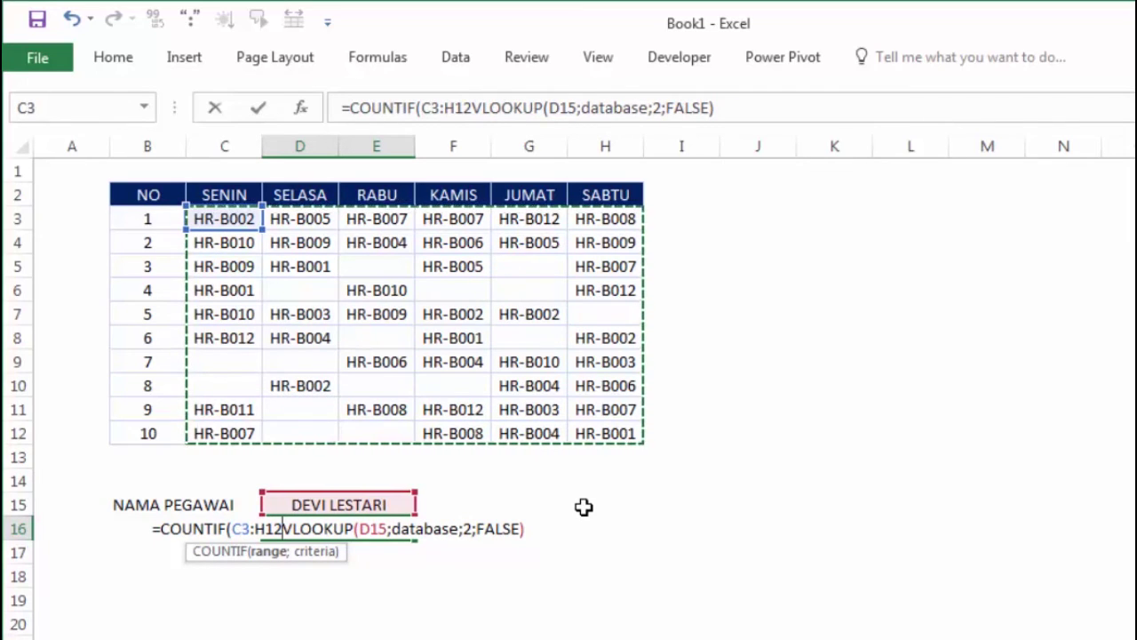
{"action": "type", "text": ";"}
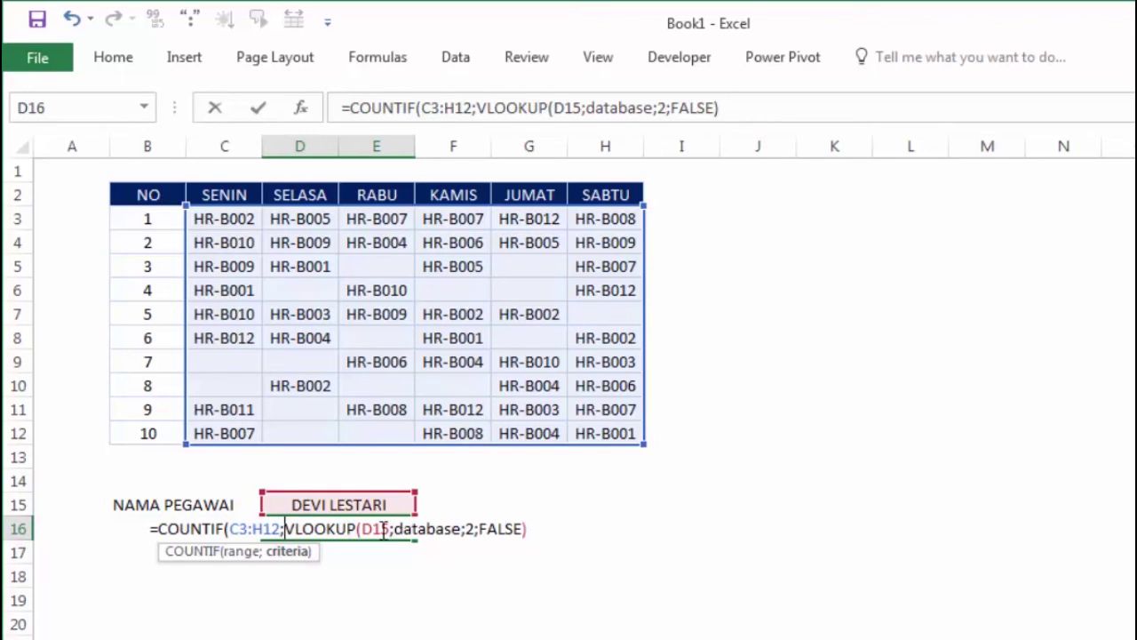
{"action": "key", "text": "Return"}
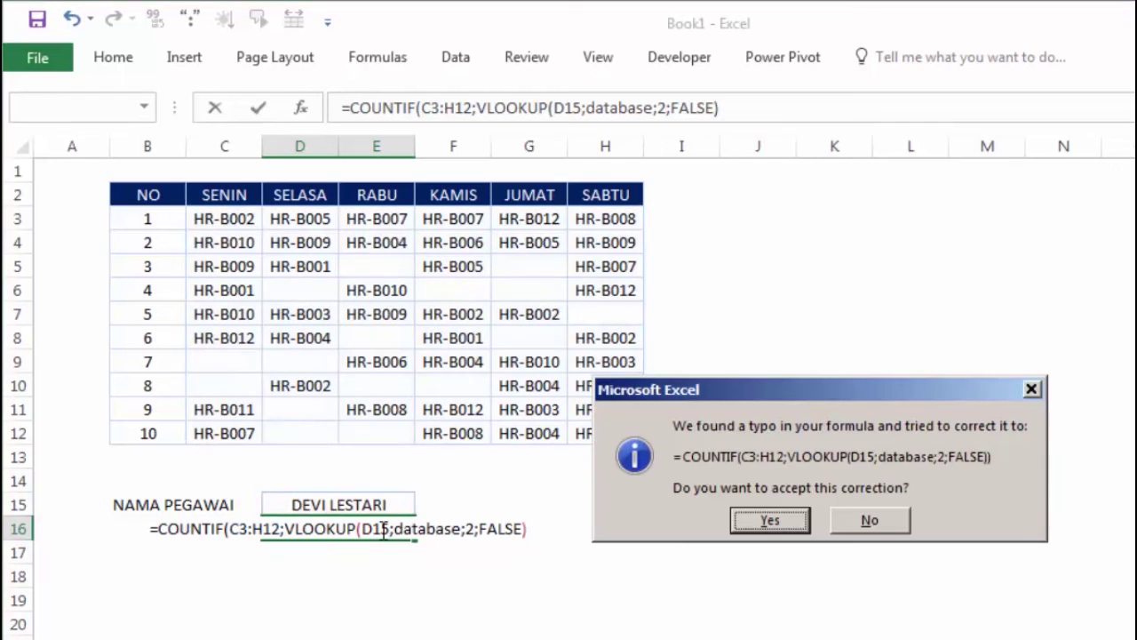
{"action": "left_click_drag", "start_coordinate": [809, 403], "coordinate": [779, 475]}
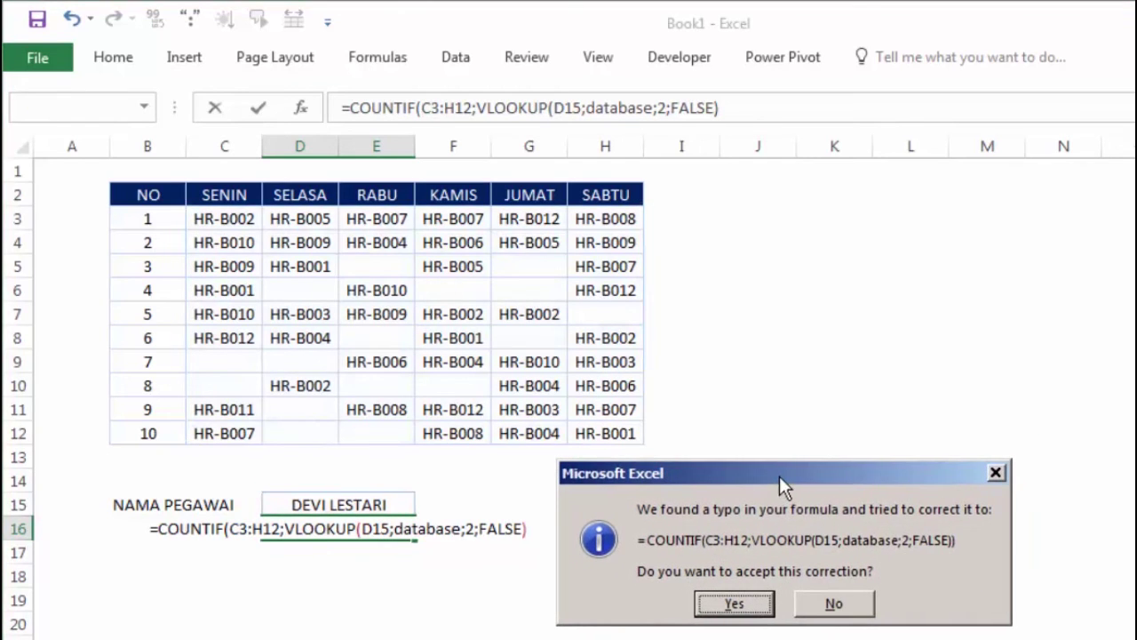
{"action": "left_click", "coordinate": [748, 609]}
{"action": "left_click", "coordinate": [730, 528]}
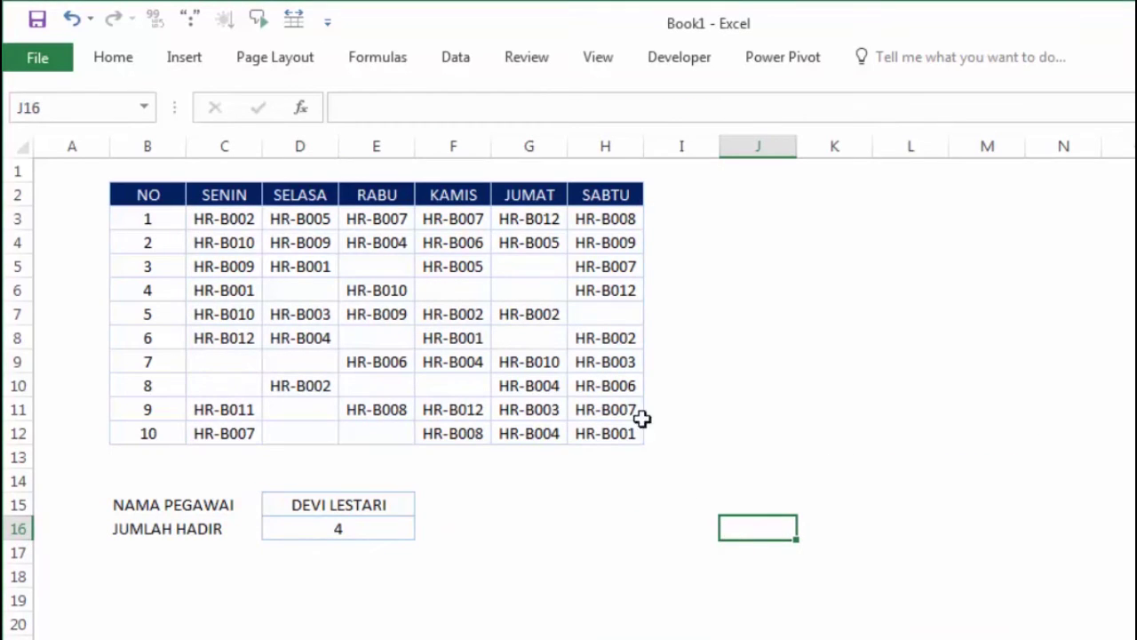
{"action": "left_click", "coordinate": [389, 509]}
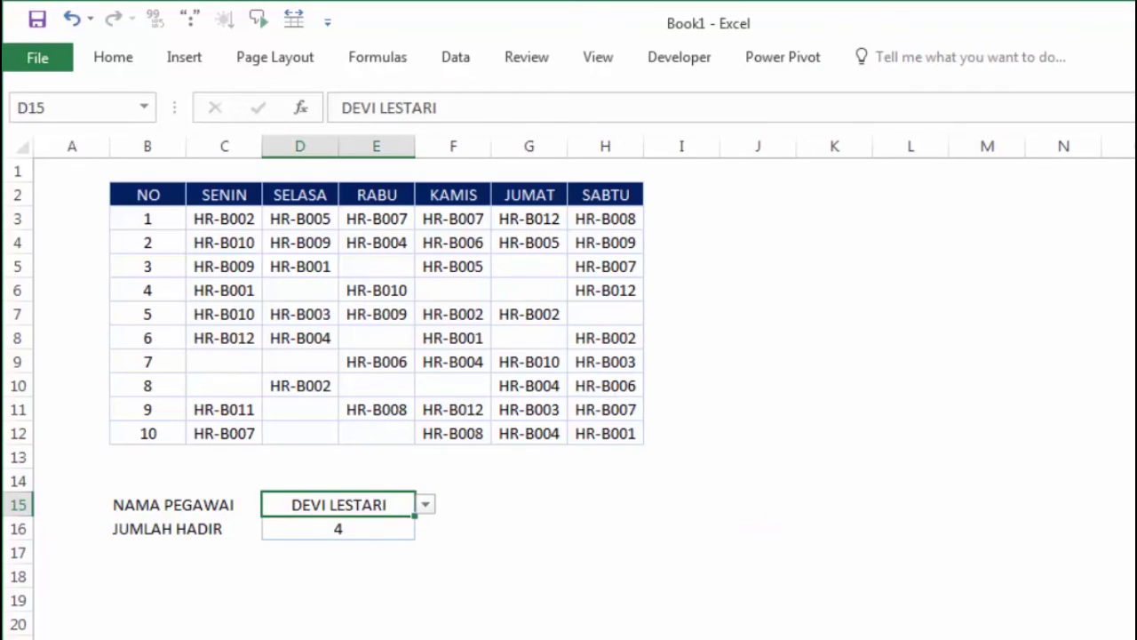
{"action": "left_click", "coordinate": [339, 527]}
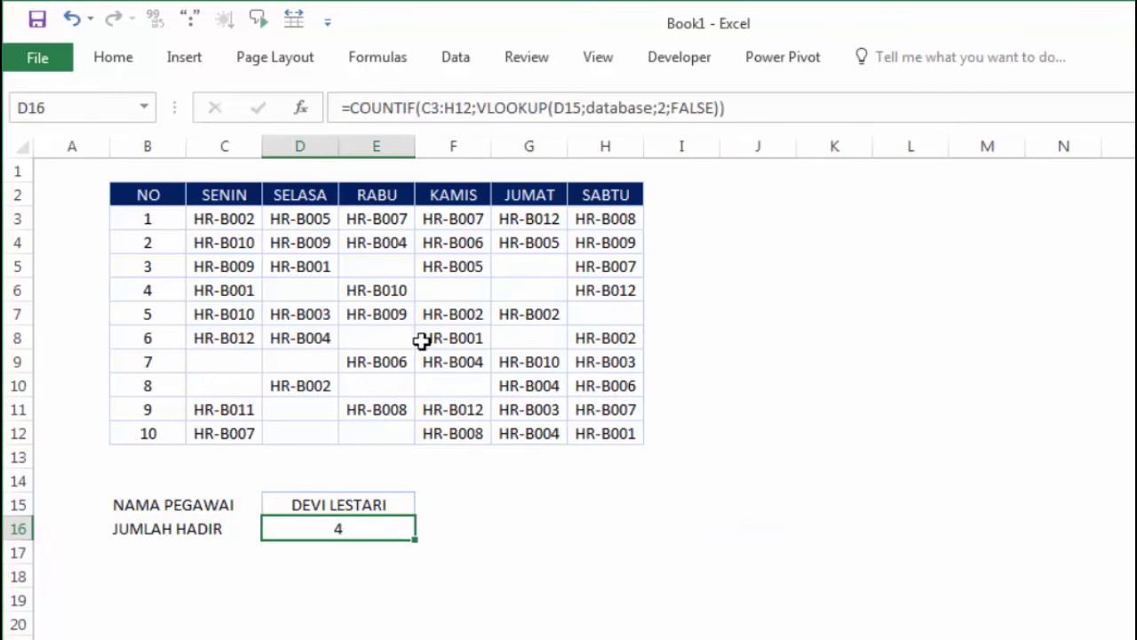
{"action": "left_click", "coordinate": [229, 220]}
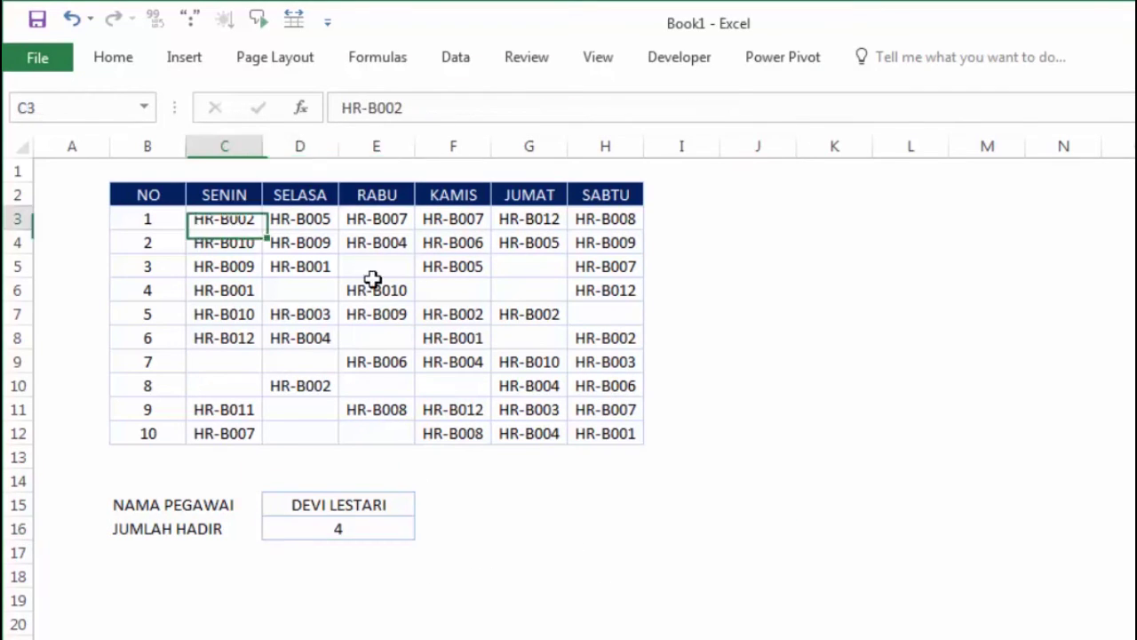
{"action": "left_click_drag", "start_coordinate": [372, 279], "coordinate": [593, 434]}
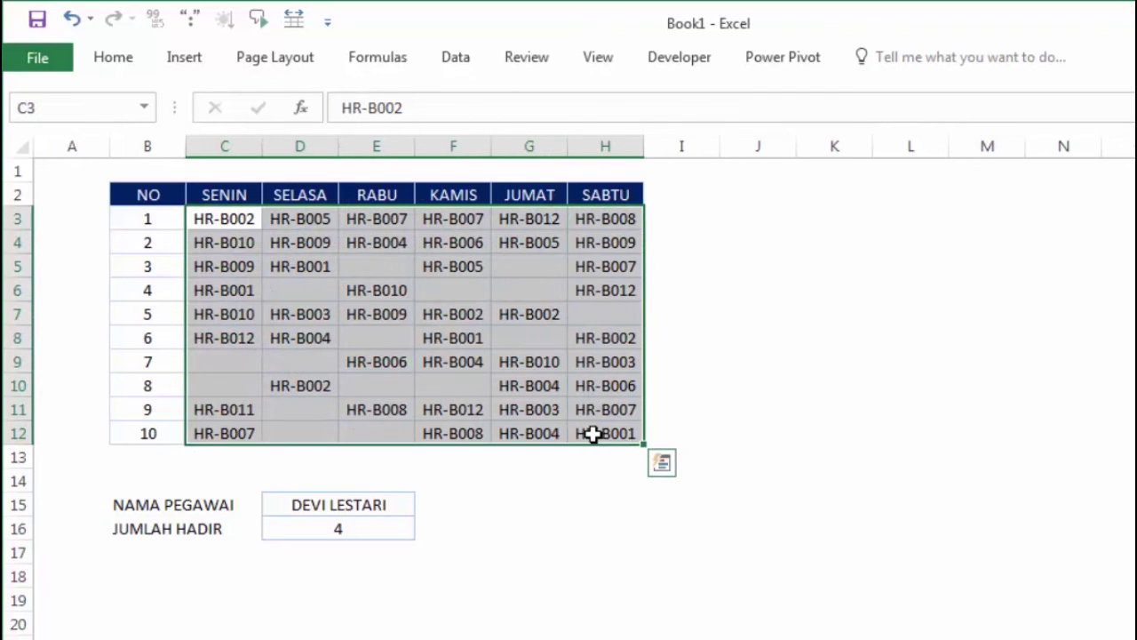
{"action": "left_click", "coordinate": [380, 524]}
{"action": "key", "text": "ctrl+Page_Down"}
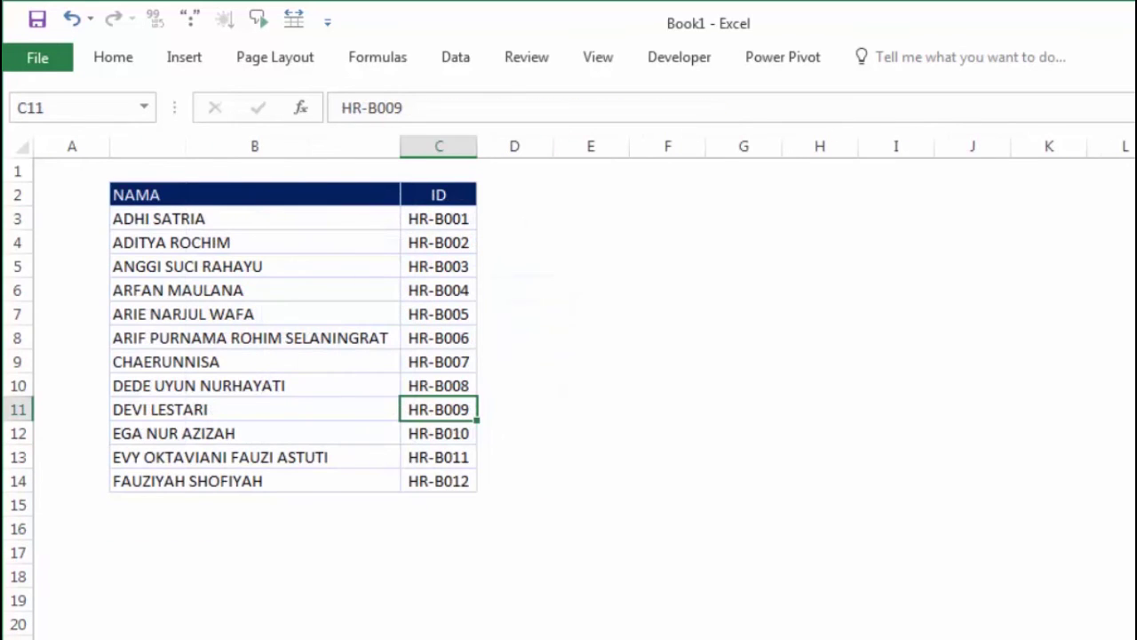
{"action": "key", "text": "ctrl+Page_Up"}
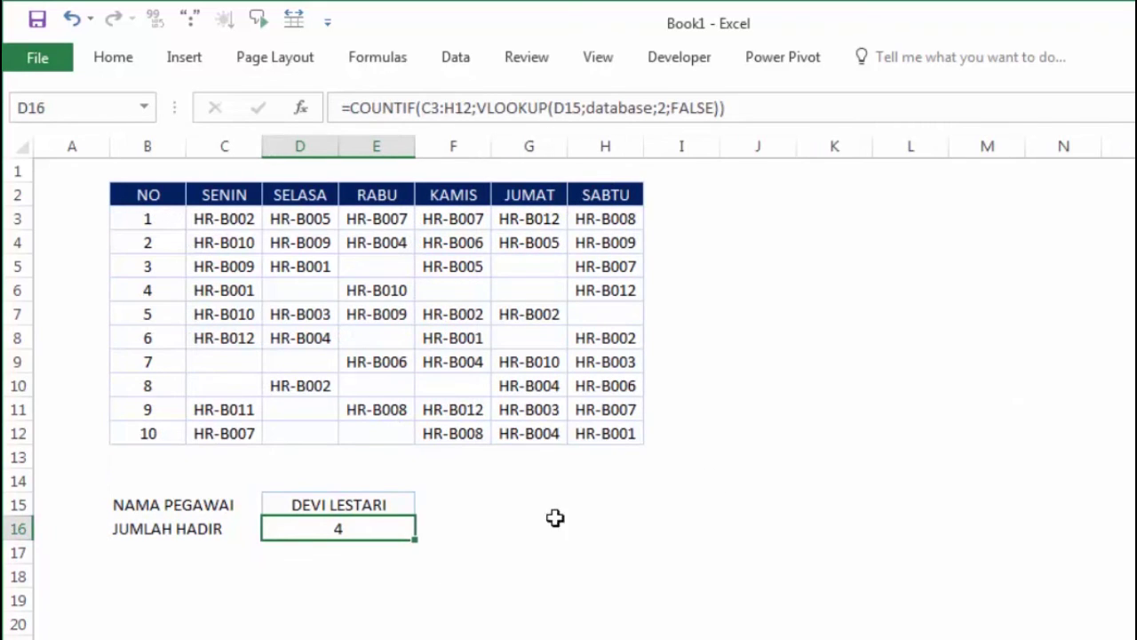
{"action": "left_click", "coordinate": [380, 501]}
{"action": "left_click", "coordinate": [426, 506]}
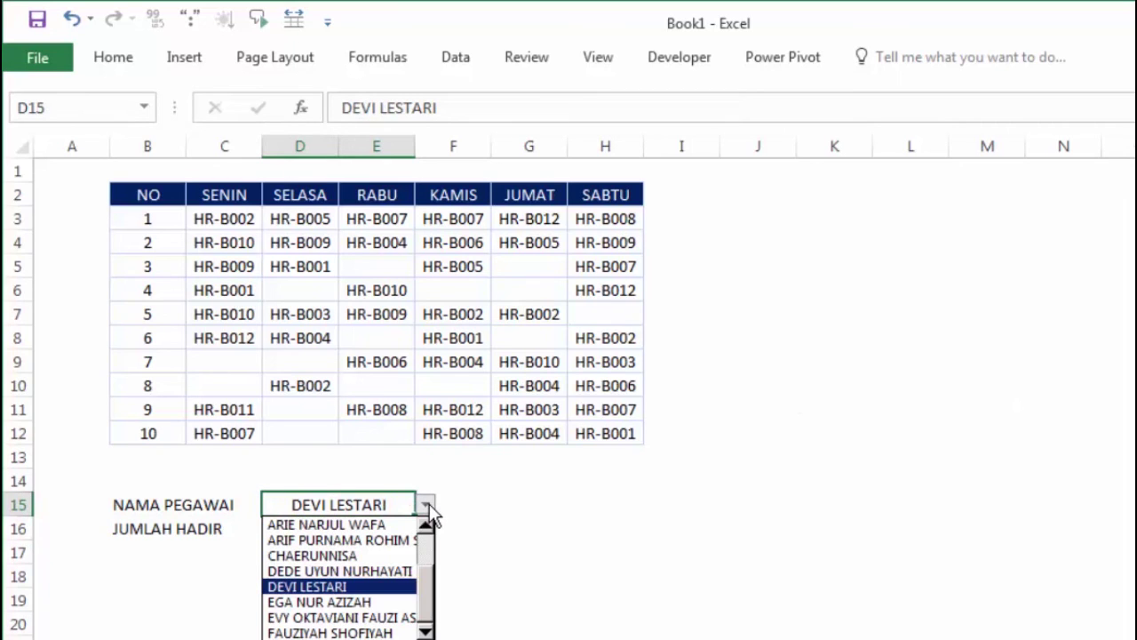
{"action": "left_click", "coordinate": [402, 633]}
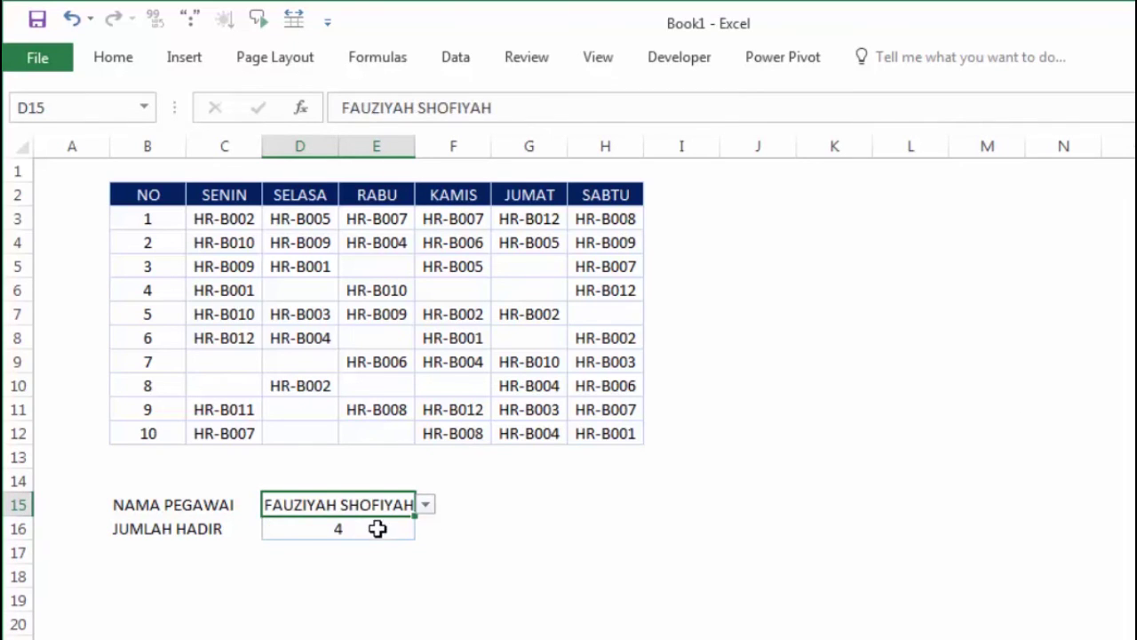
{"action": "left_click", "coordinate": [426, 507]}
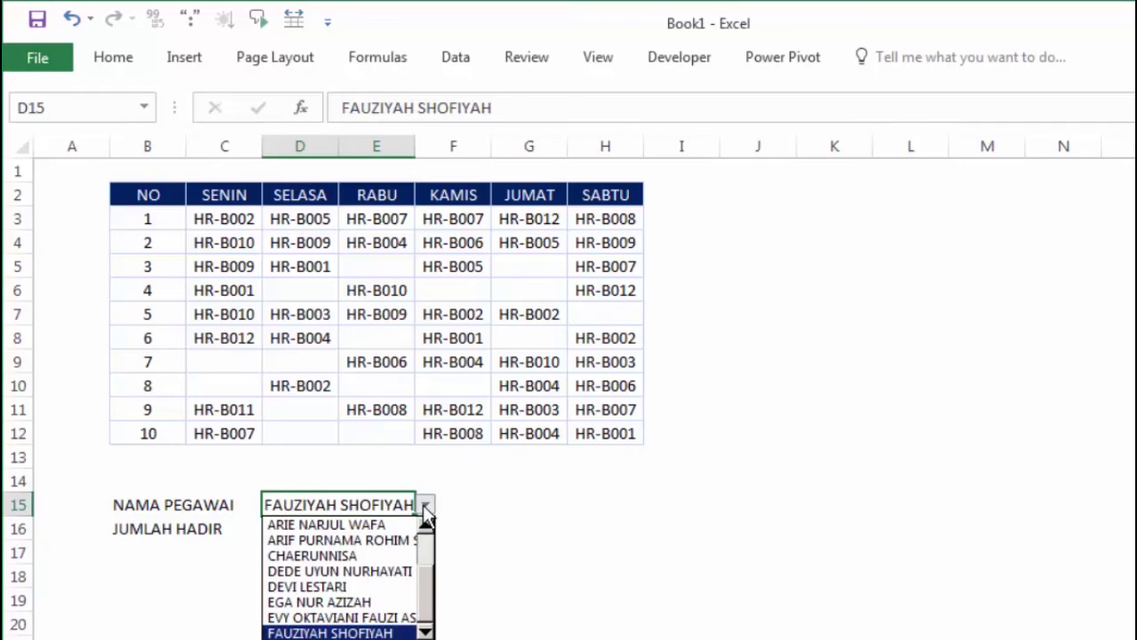
{"action": "left_click", "coordinate": [378, 541]}
Select the name cells D15 through G15
{"action": "left_click", "coordinate": [494, 547]}
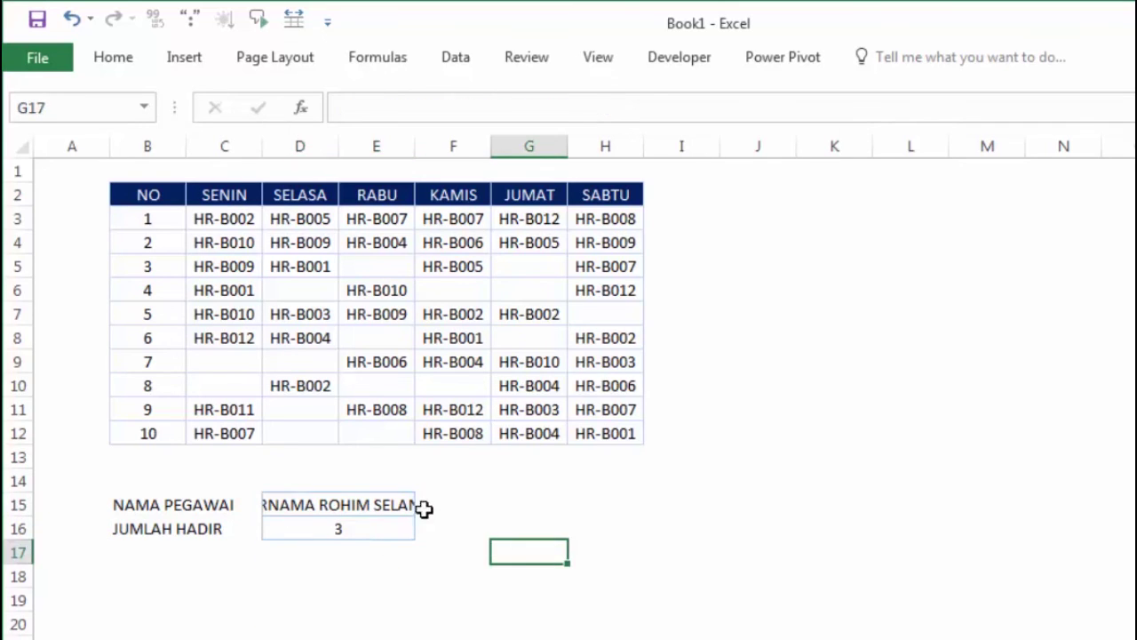
{"action": "left_click", "coordinate": [396, 503]}
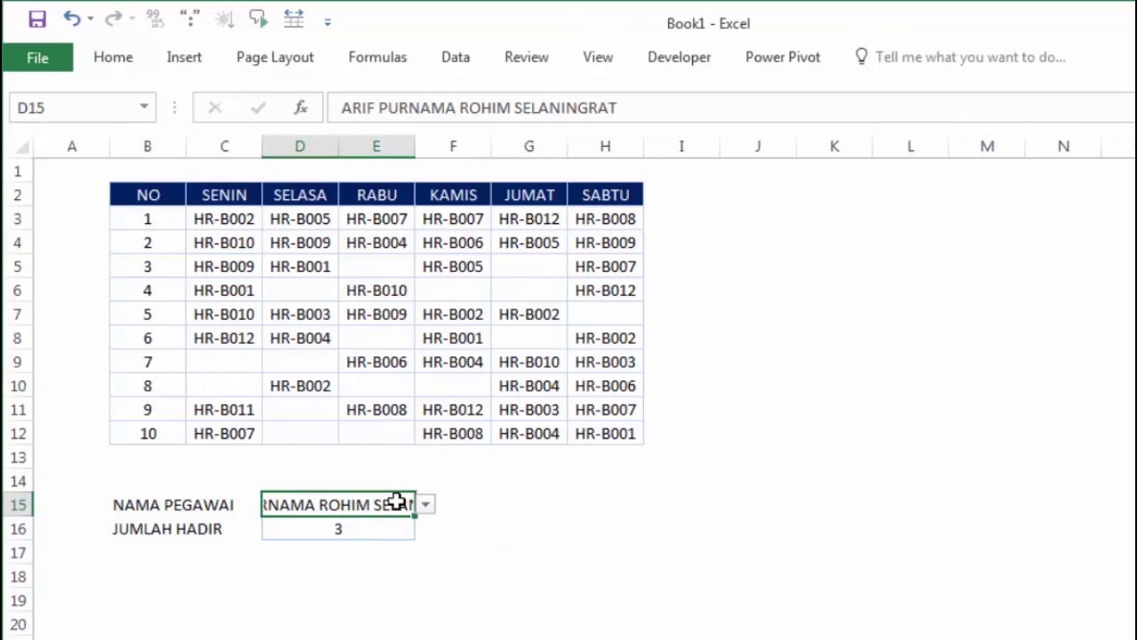
{"action": "left_click_drag", "start_coordinate": [396, 503], "coordinate": [522, 513]}
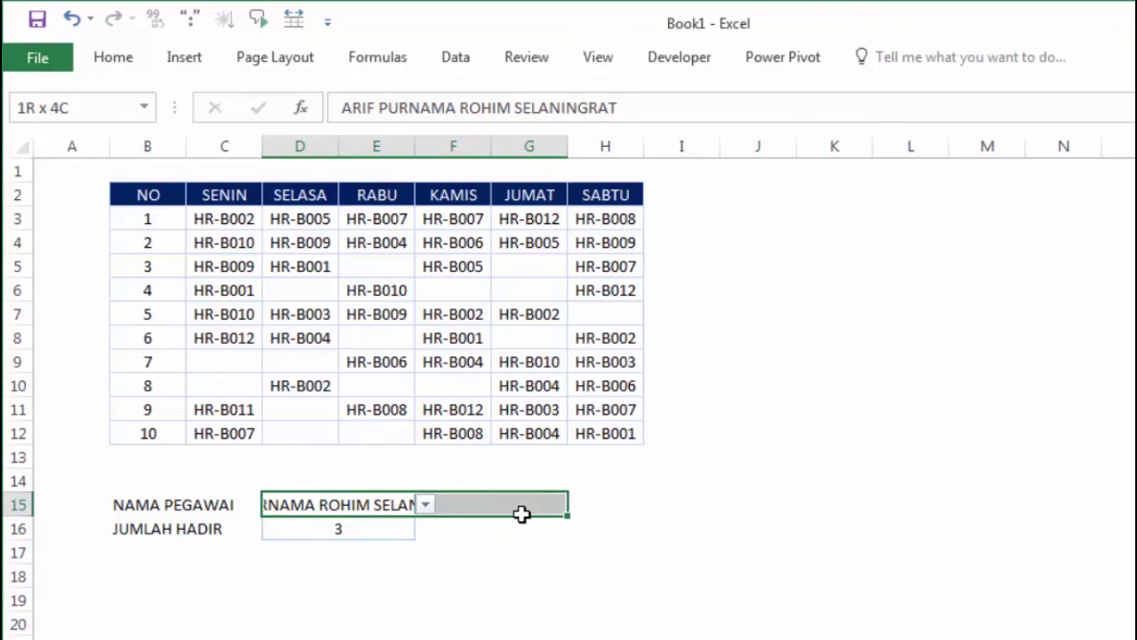
{"action": "left_click", "coordinate": [113, 58]}
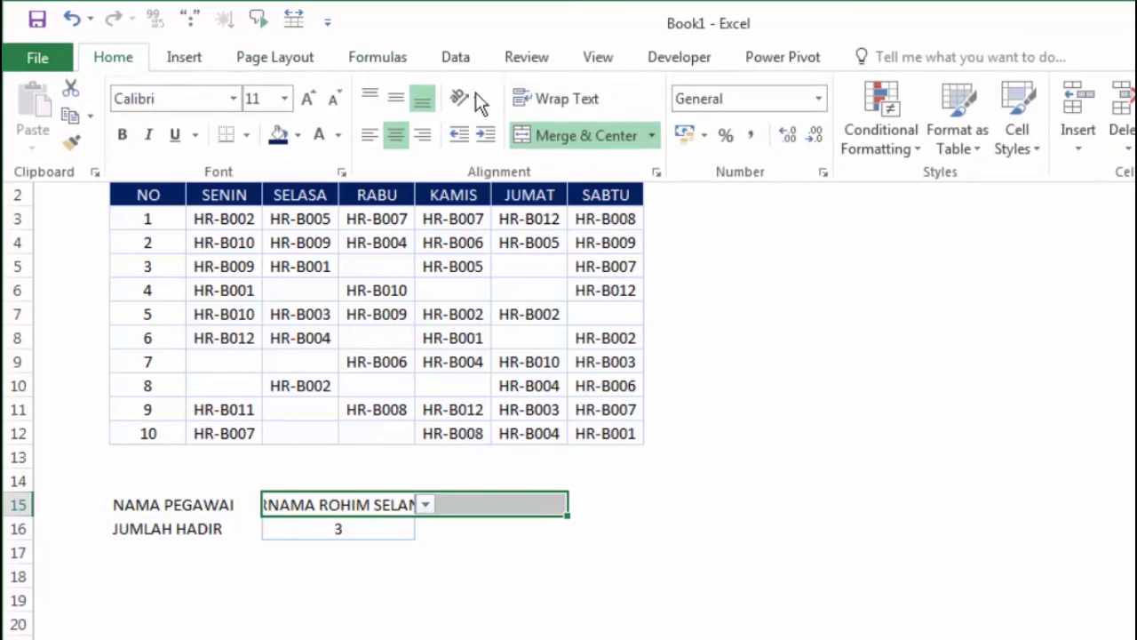
{"action": "left_click", "coordinate": [565, 134]}
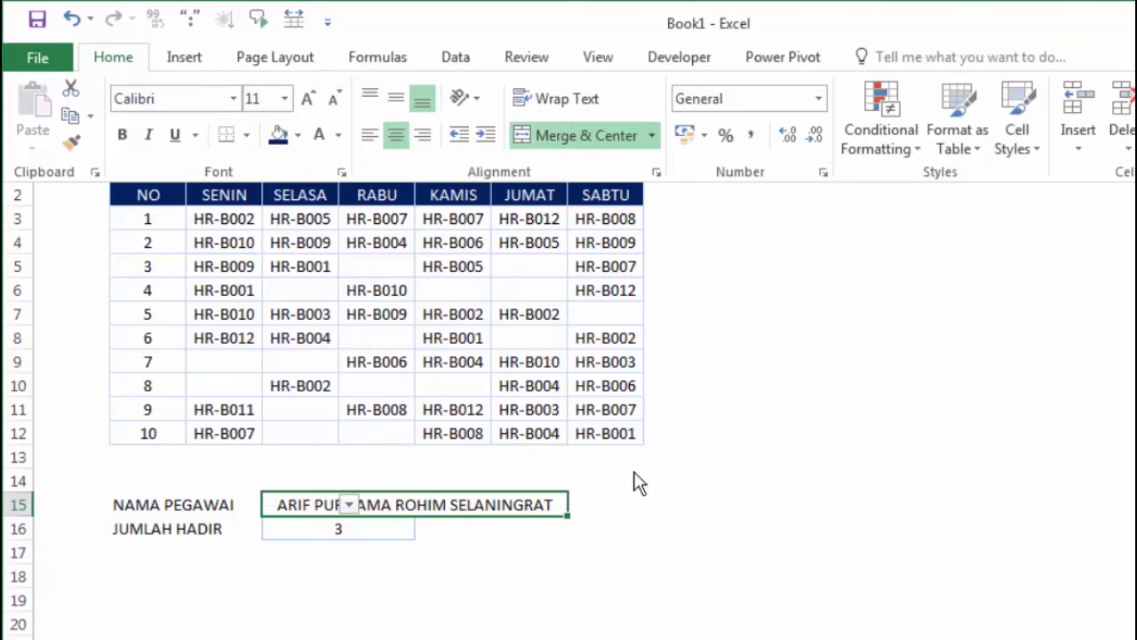
{"action": "left_click", "coordinate": [601, 506]}
{"action": "left_click", "coordinate": [452, 487]}
{"action": "left_click", "coordinate": [449, 511]}
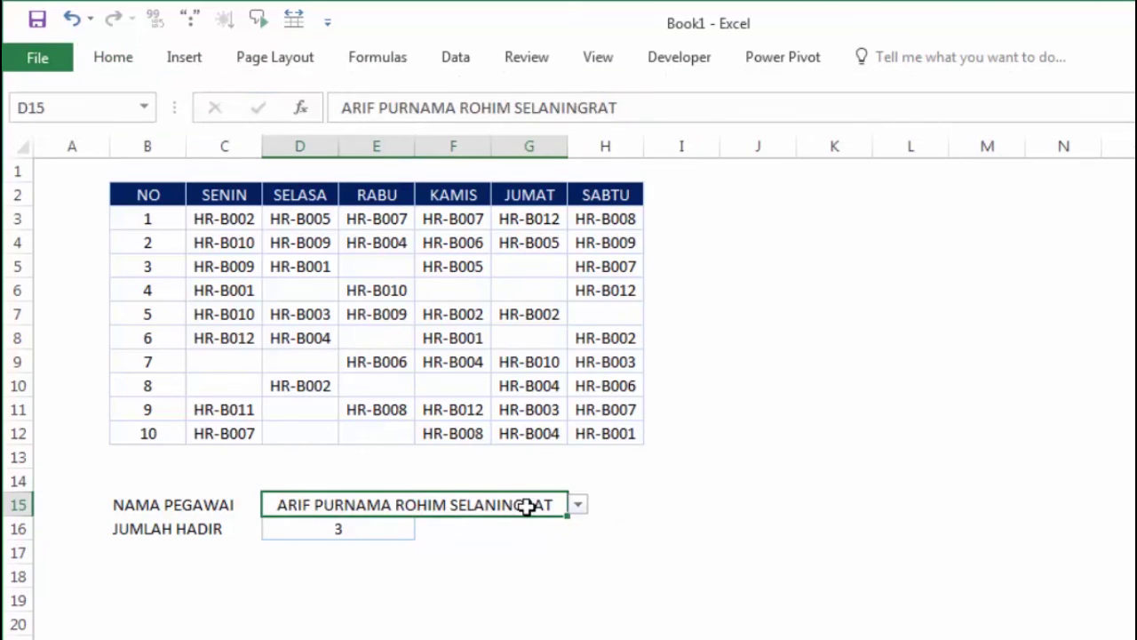
{"action": "left_click", "coordinate": [578, 503]}
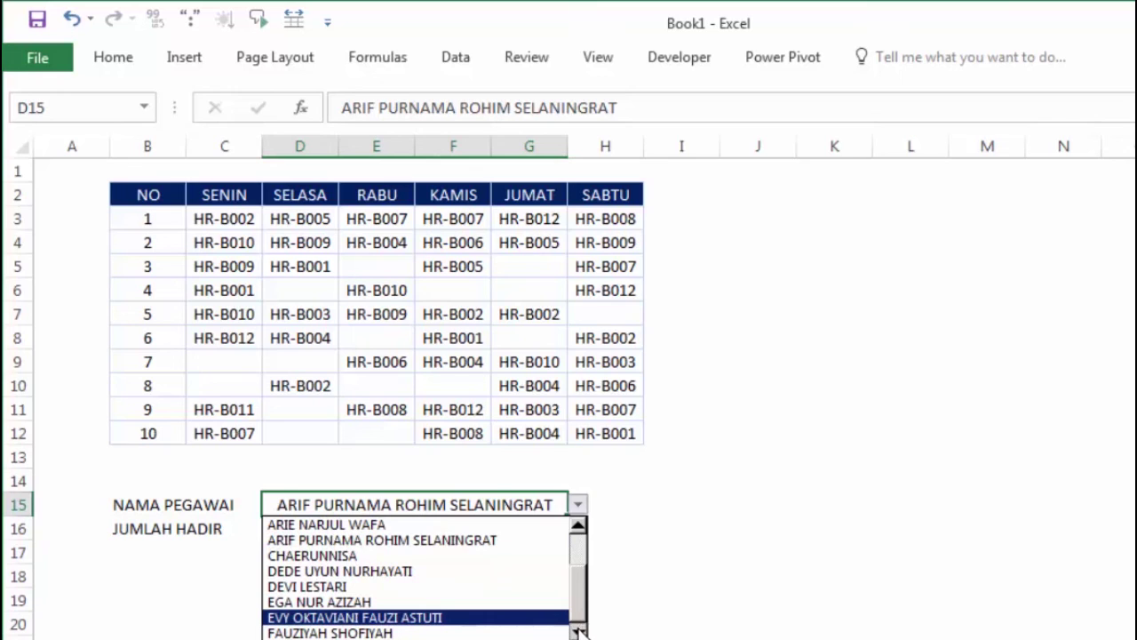
{"action": "left_click_drag", "start_coordinate": [586, 613], "coordinate": [590, 535]}
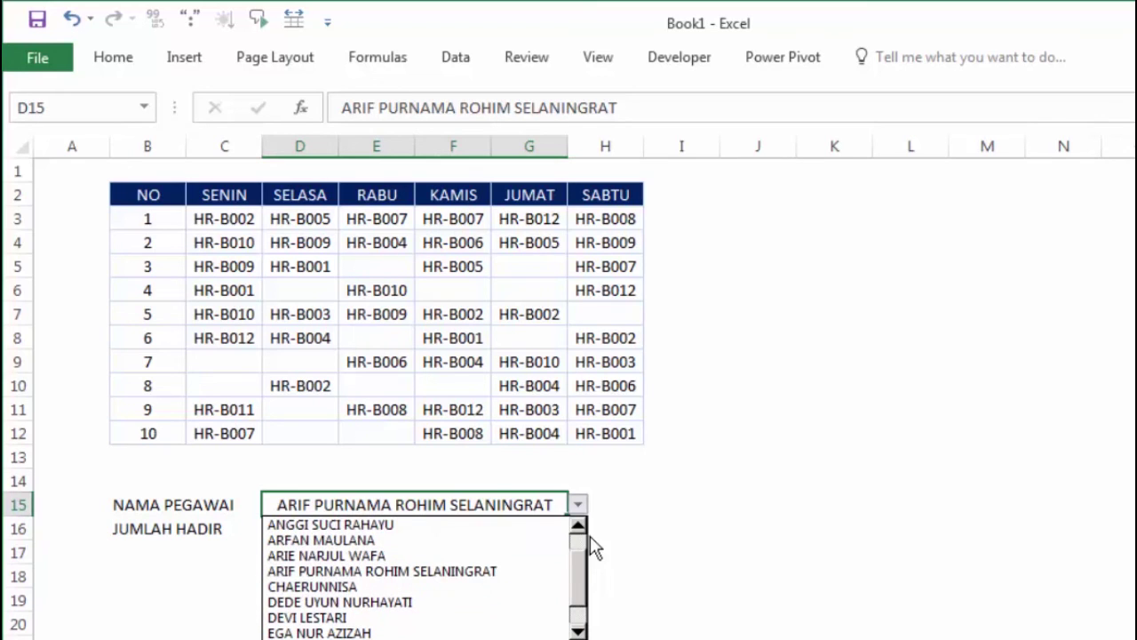
{"action": "left_click", "coordinate": [486, 558]}
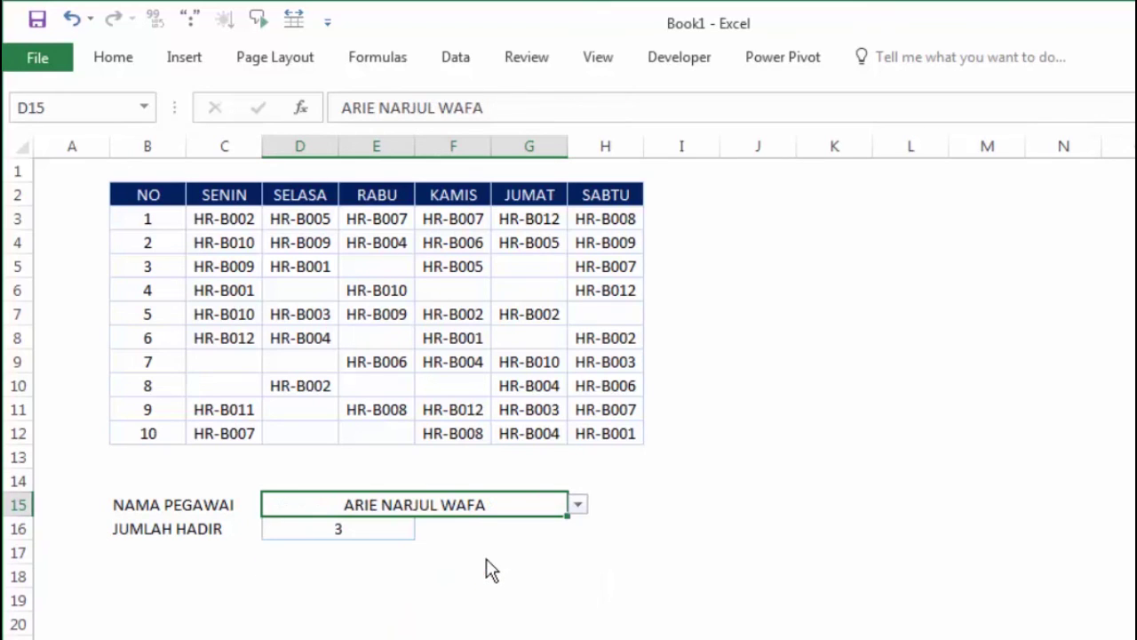
{"action": "left_click", "coordinate": [579, 505]}
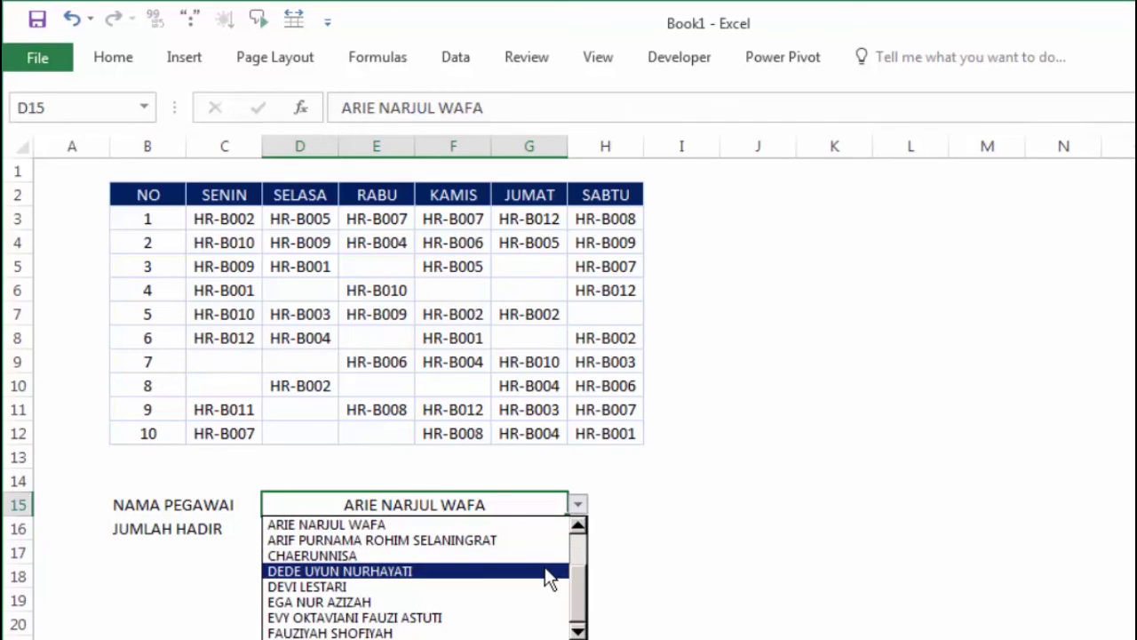
{"action": "left_click", "coordinate": [545, 570]}
{"action": "left_click", "coordinate": [578, 504]}
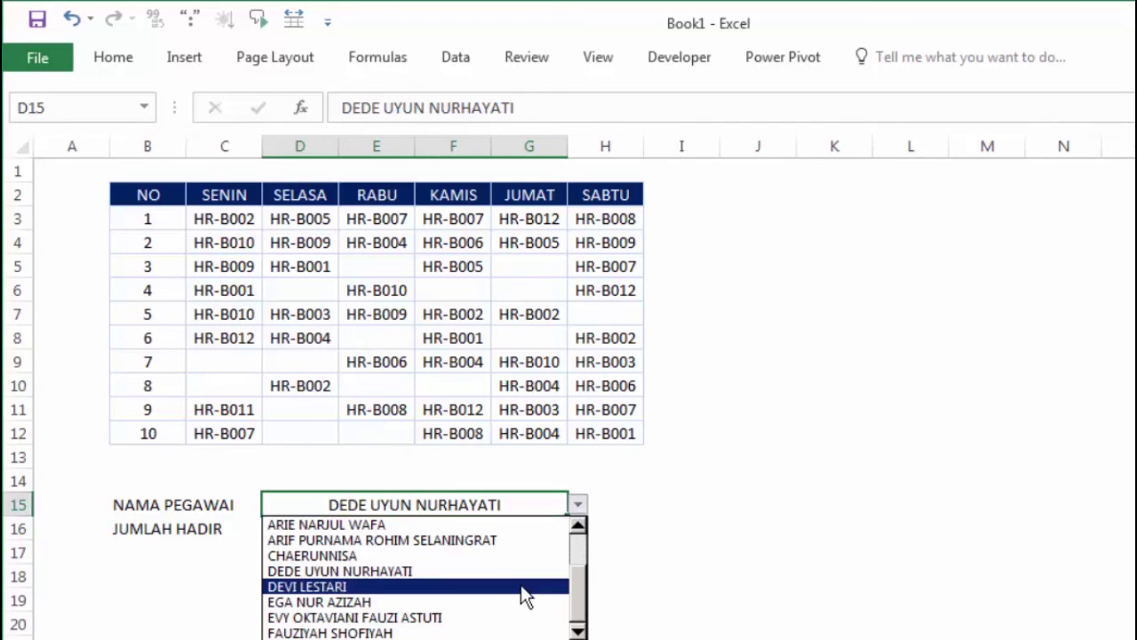
{"action": "left_click", "coordinate": [524, 590]}
{"action": "left_click", "coordinate": [578, 507]}
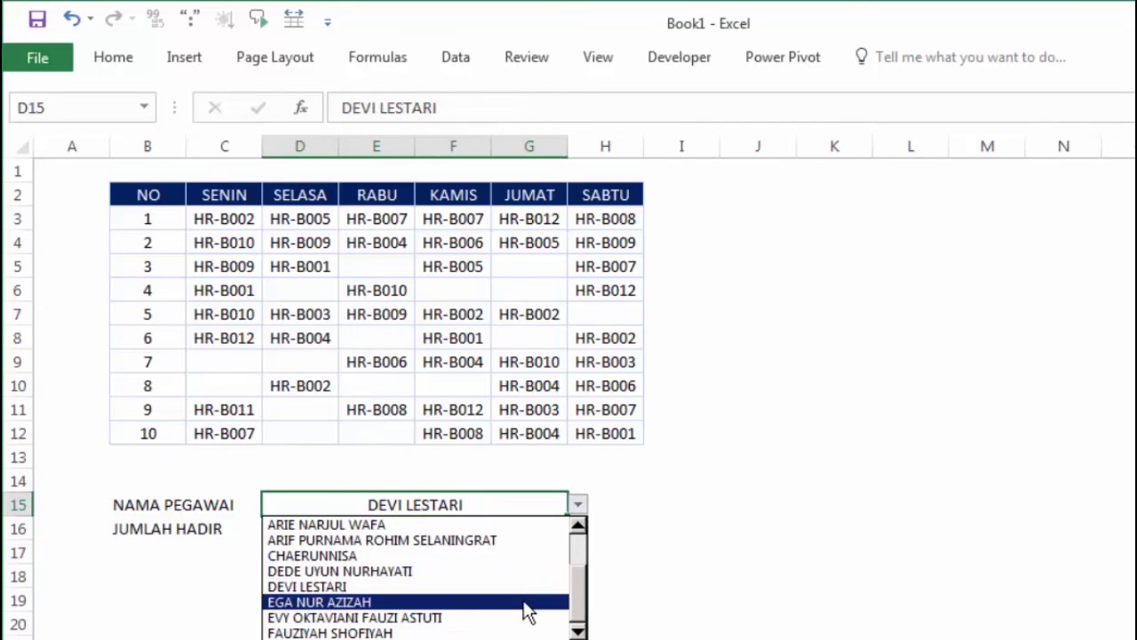
{"action": "left_click", "coordinate": [525, 604]}
{"action": "left_click", "coordinate": [578, 507]}
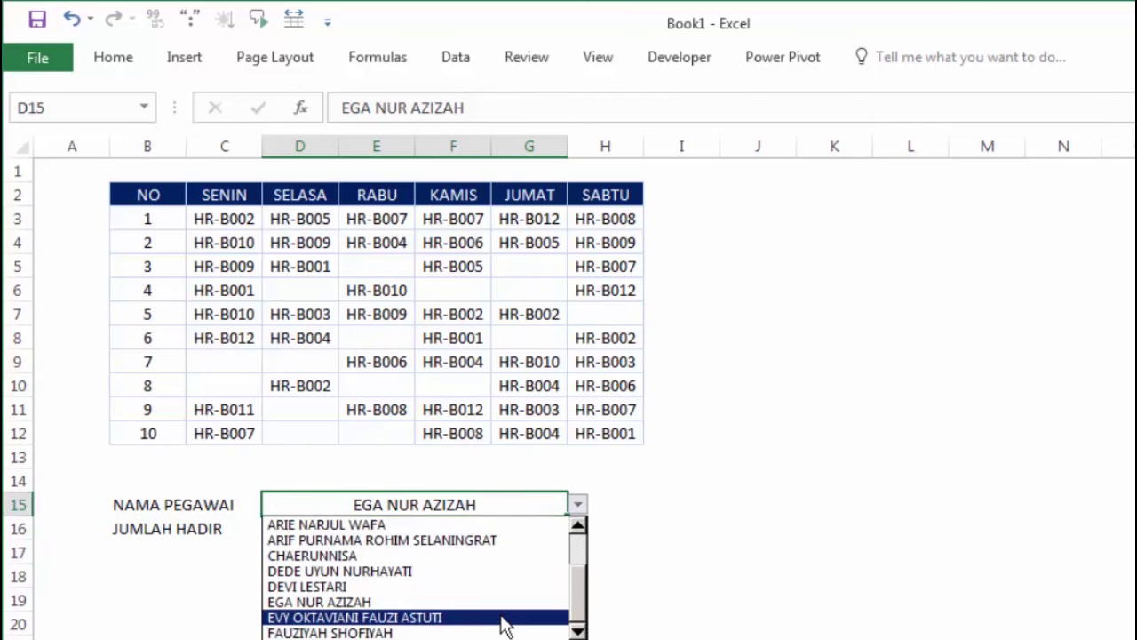
{"action": "left_click", "coordinate": [503, 615]}
Check the COUNTIF formula in D16 against the attendance entries starting at C3
{"action": "left_click", "coordinate": [388, 524]}
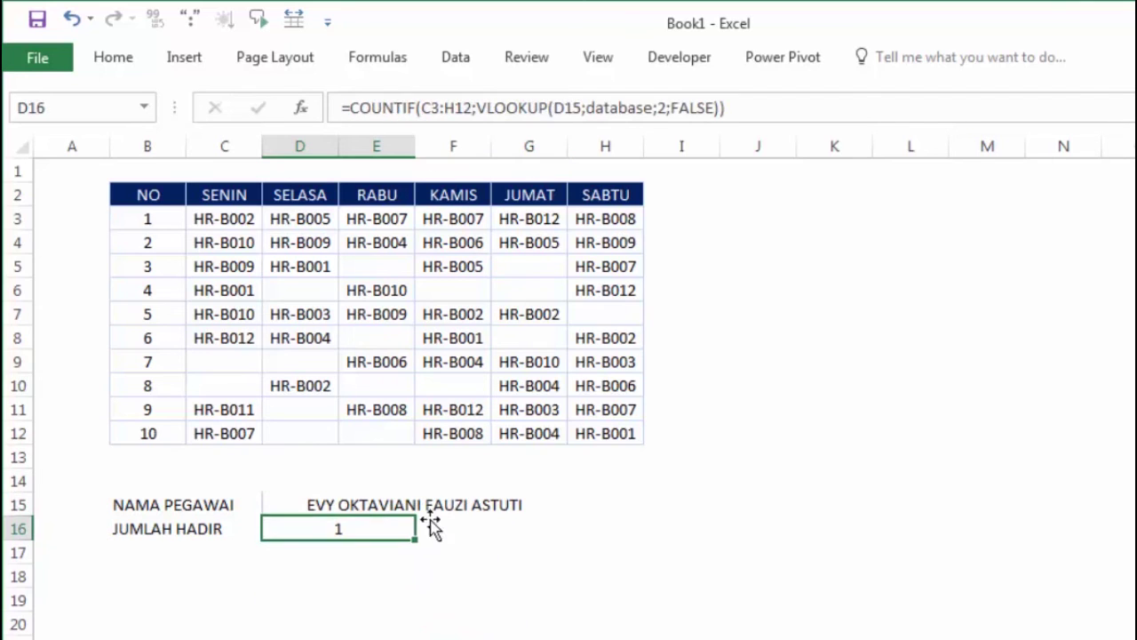
{"action": "left_click", "coordinate": [686, 511]}
{"action": "left_click", "coordinate": [320, 502]}
{"action": "left_click", "coordinate": [219, 224]}
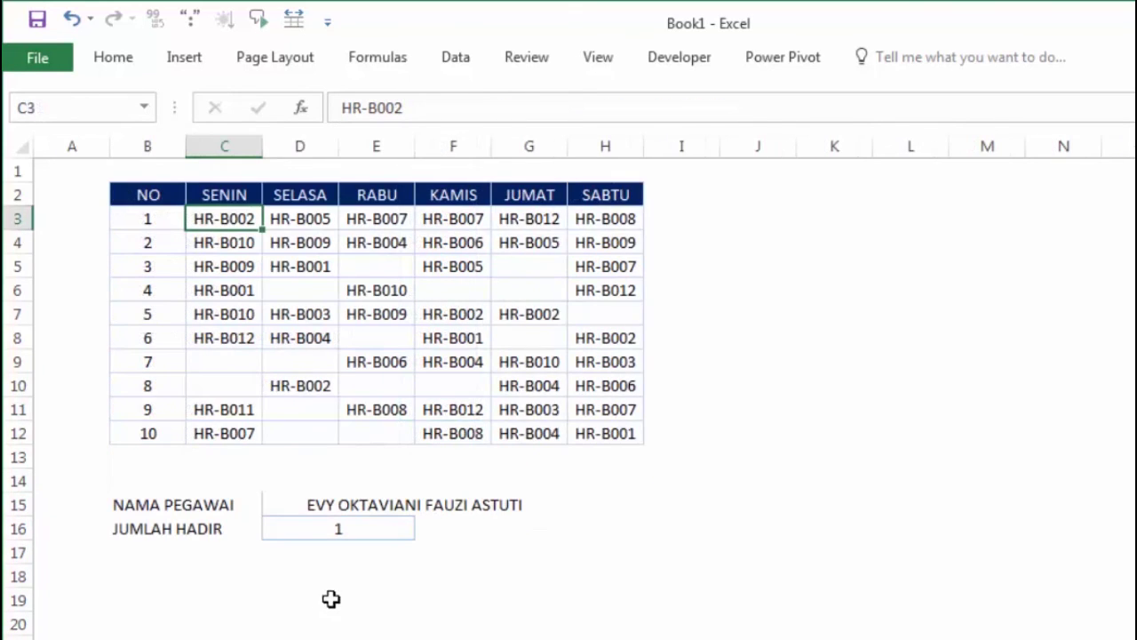
{"action": "left_click", "coordinate": [320, 503]}
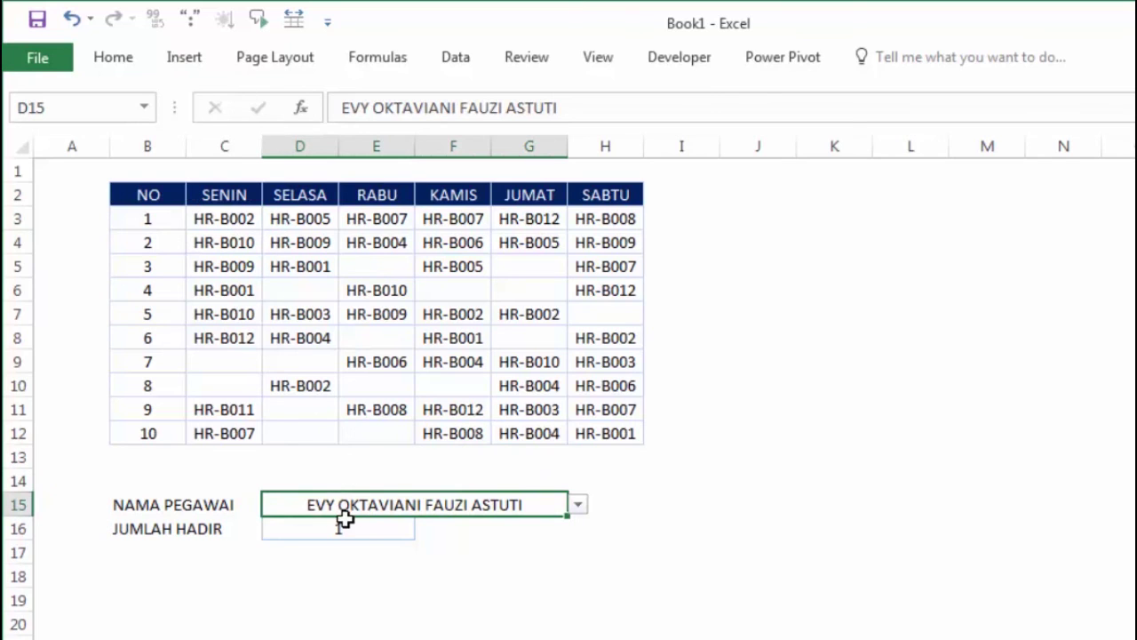
Give the merged name cell D15:G15 an outline border through Format Cells
{"action": "right_click", "coordinate": [346, 507]}
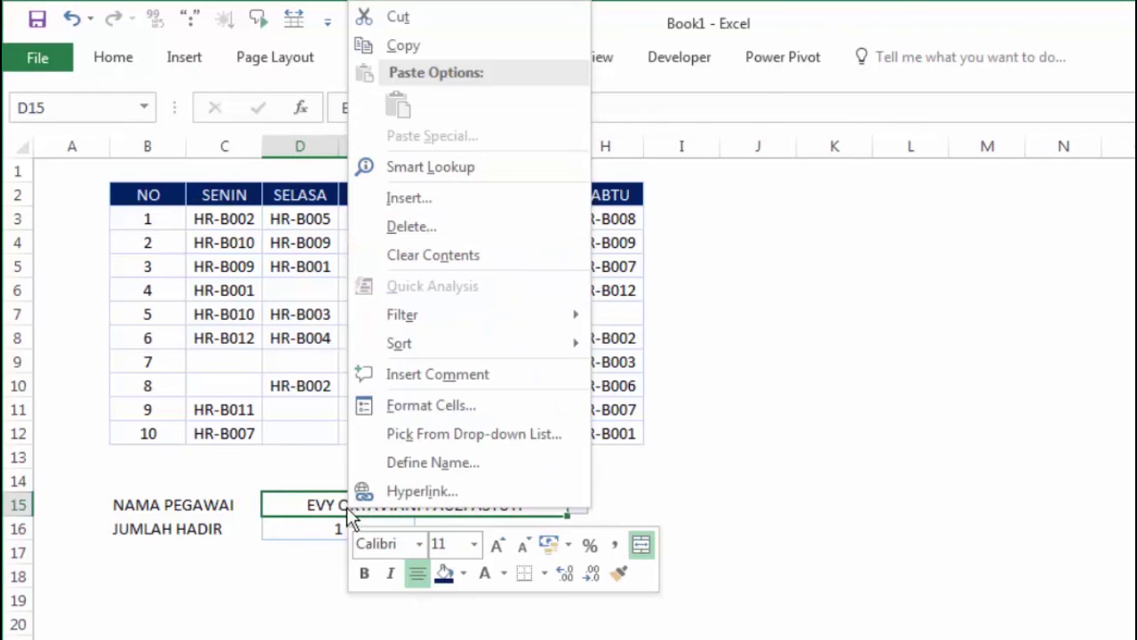
{"action": "left_click", "coordinate": [413, 406]}
{"action": "left_click", "coordinate": [434, 242]}
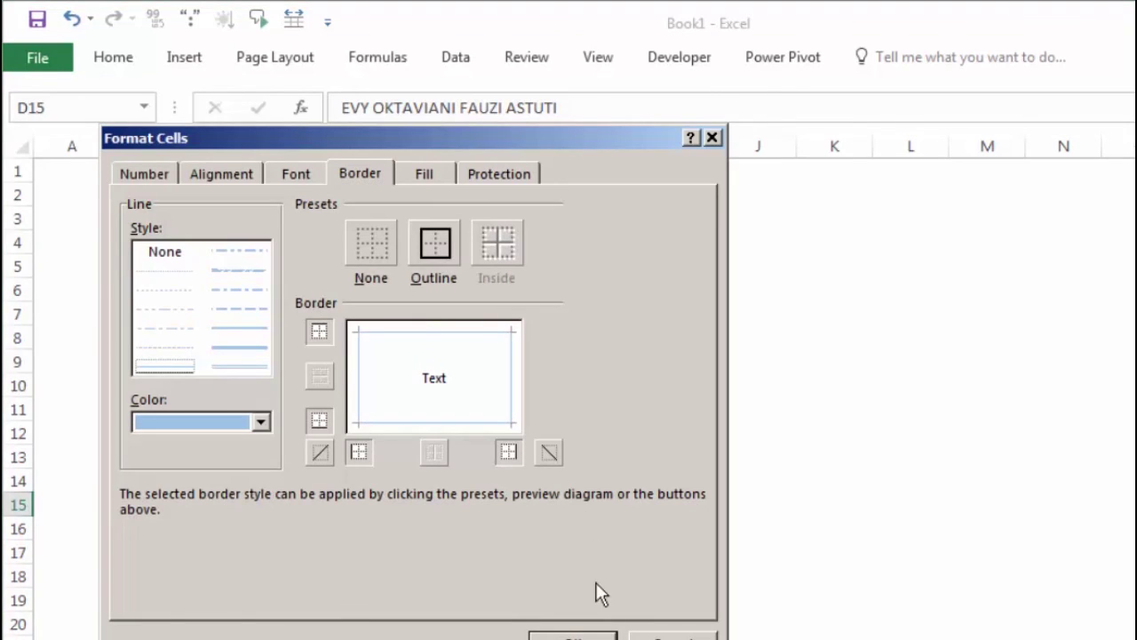
{"action": "left_click", "coordinate": [573, 636]}
{"action": "left_click", "coordinate": [619, 560]}
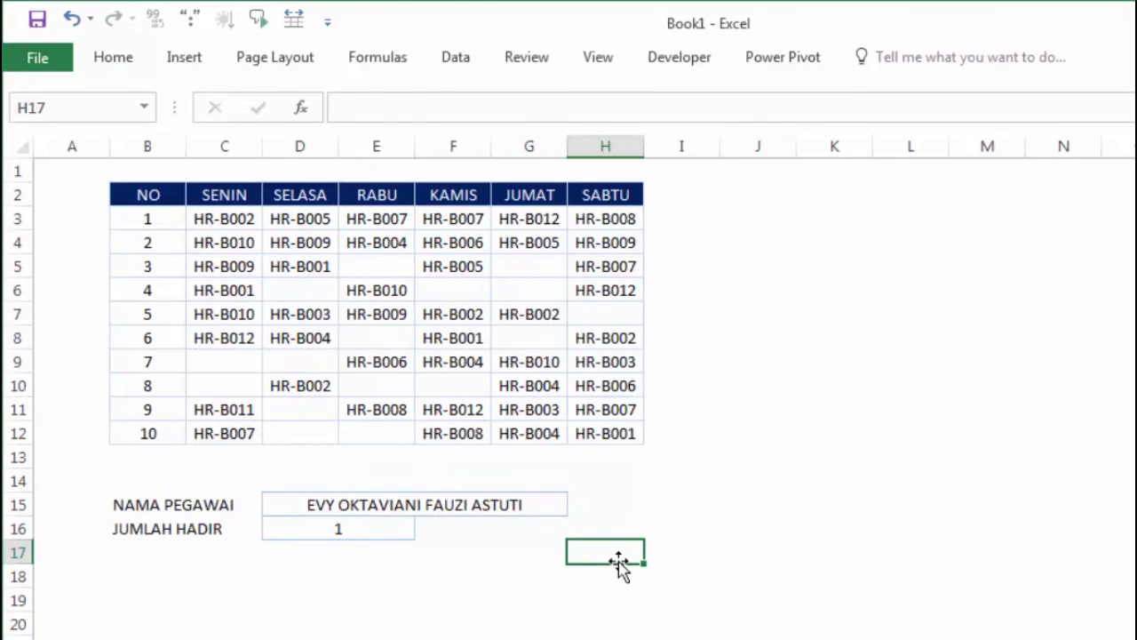